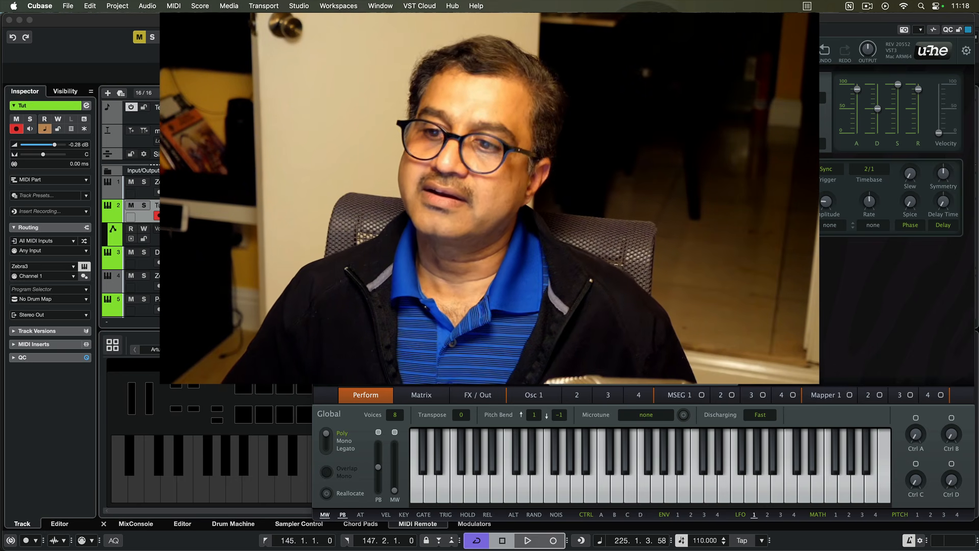
- Load the Init preset to start from a blank patch
{"action": "left_click", "coordinate": [647, 49]}
{"action": "right_click", "coordinate": [607, 51]}
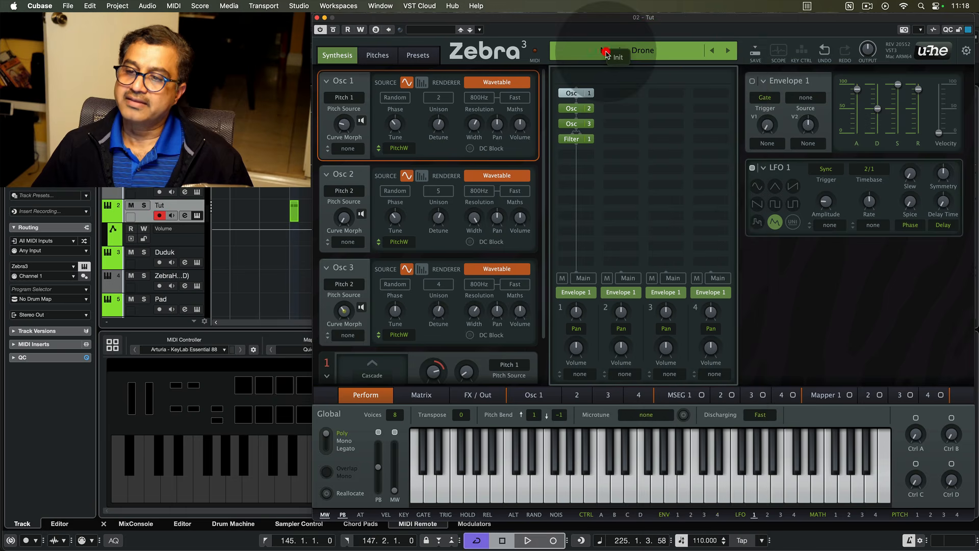
{"action": "left_click", "coordinate": [617, 58]}
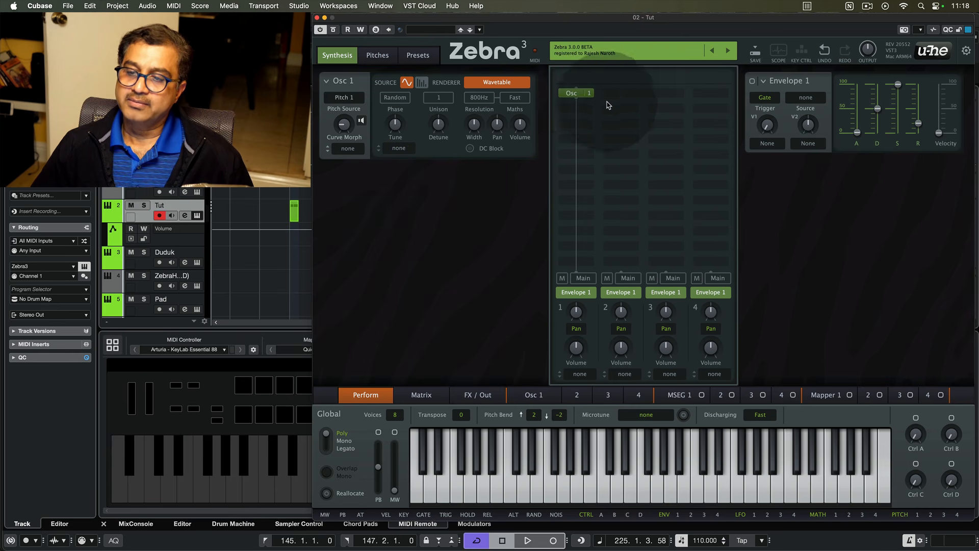
- Add Osc 2 and Osc 3 to the modulation grid
{"action": "left_click", "coordinate": [580, 108]}
{"action": "left_click", "coordinate": [810, 88]}
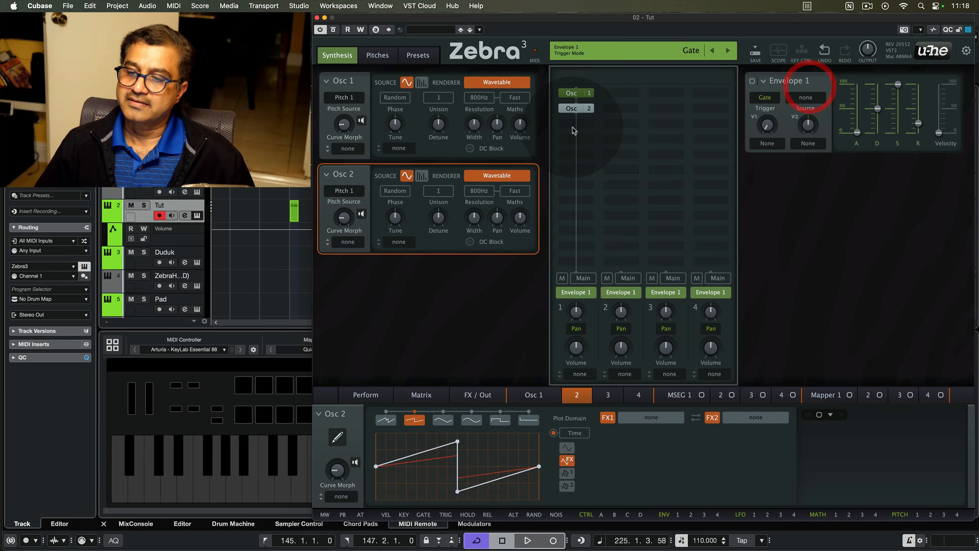
{"action": "left_click", "coordinate": [586, 122]}
{"action": "left_click", "coordinate": [853, 88]}
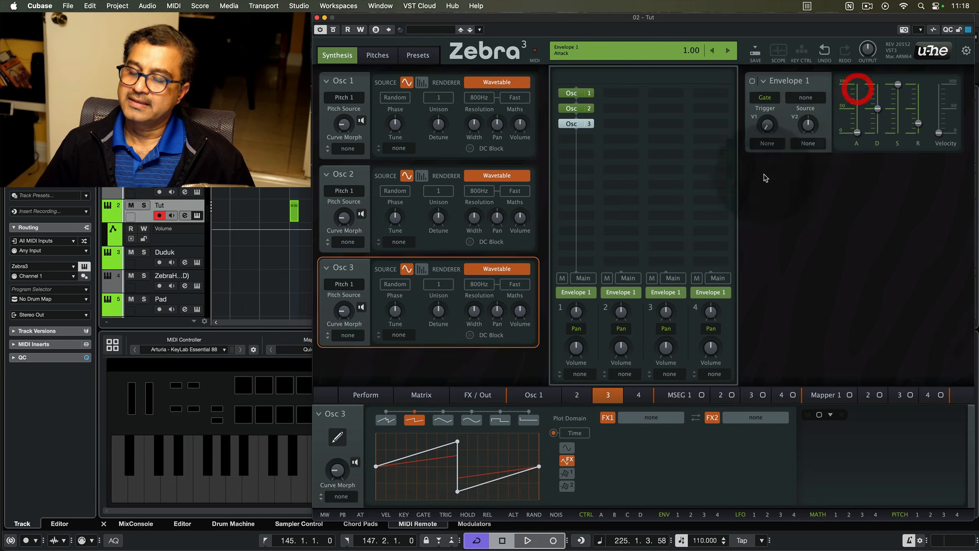
{"action": "double_click", "coordinate": [577, 126]}
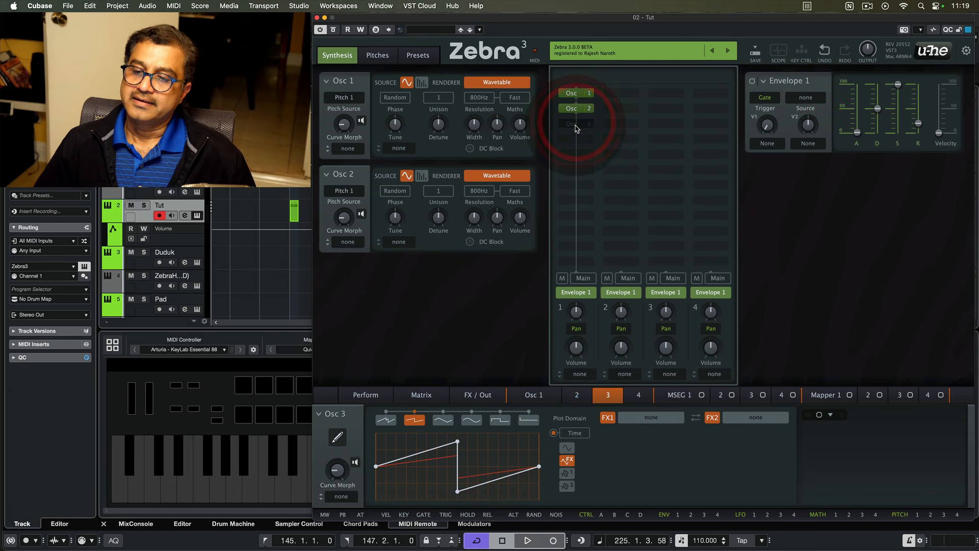
{"action": "double_click", "coordinate": [577, 126]}
- Select Osc 1 and load the PW Shift waveform preset into it
{"action": "left_click", "coordinate": [572, 92]}
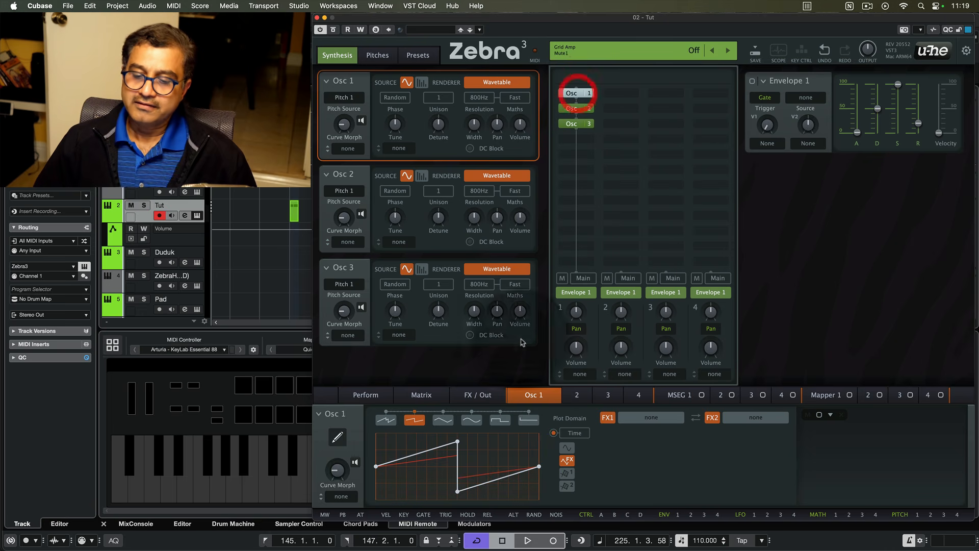
{"action": "right_click", "coordinate": [321, 414]}
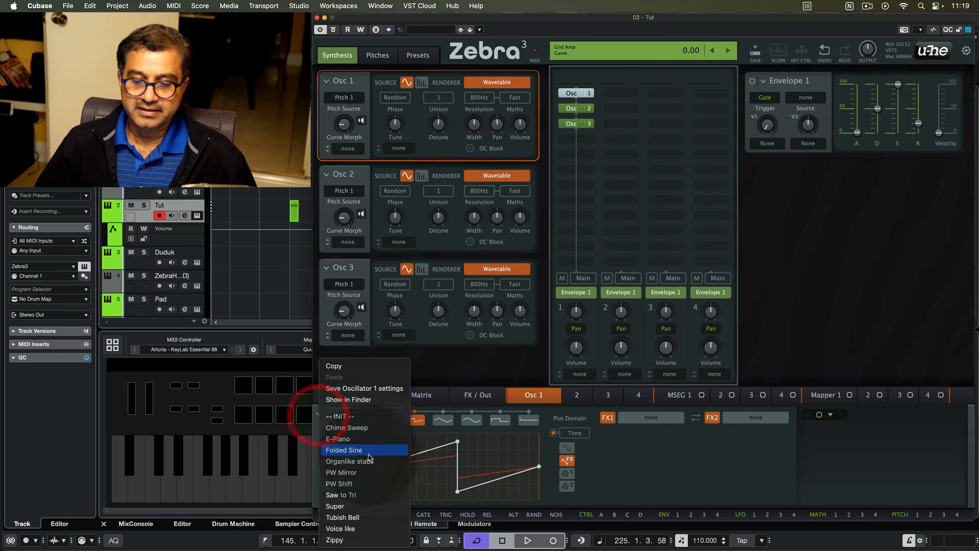
{"action": "left_click", "coordinate": [353, 483]}
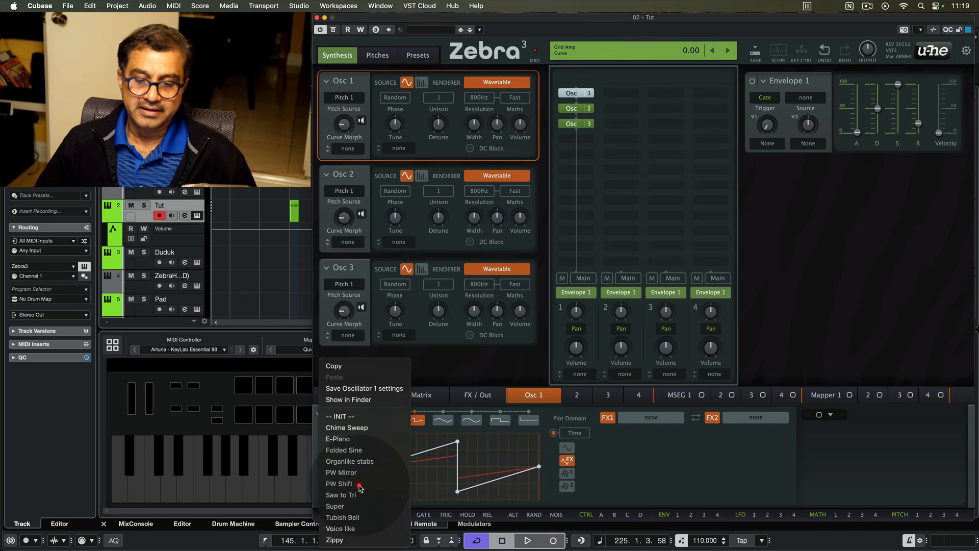
- Select Osc 2 and load the PW Mirror waveform preset into it
{"action": "left_click", "coordinate": [573, 109]}
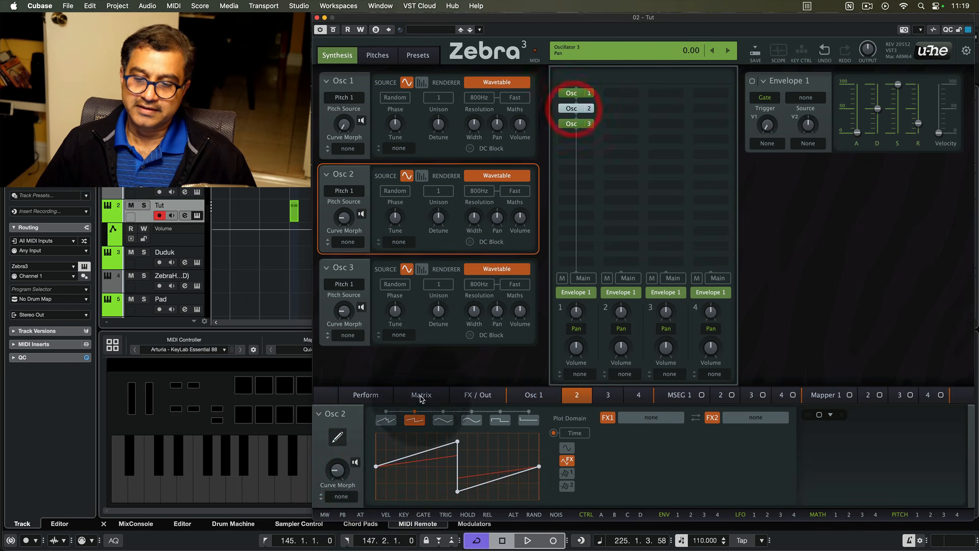
{"action": "right_click", "coordinate": [320, 414]}
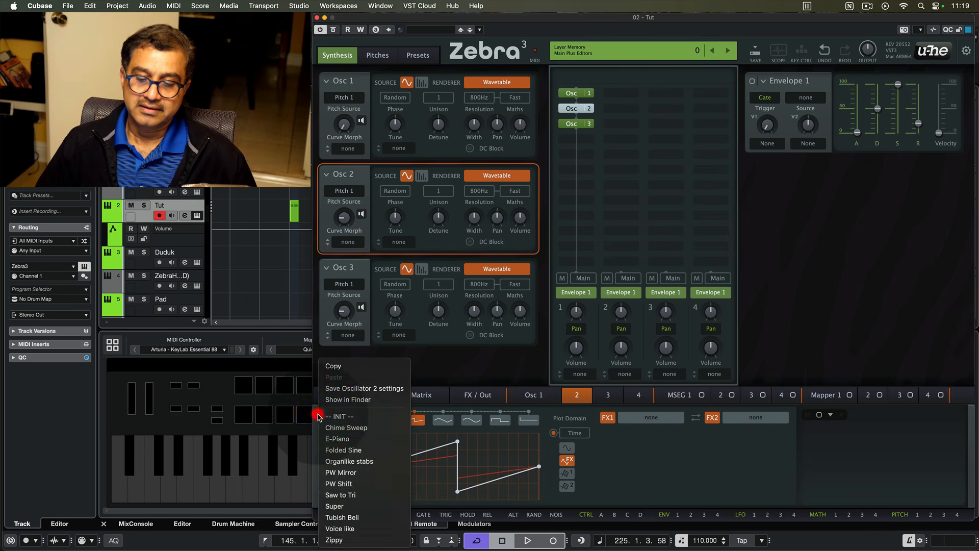
{"action": "left_click", "coordinate": [360, 475]}
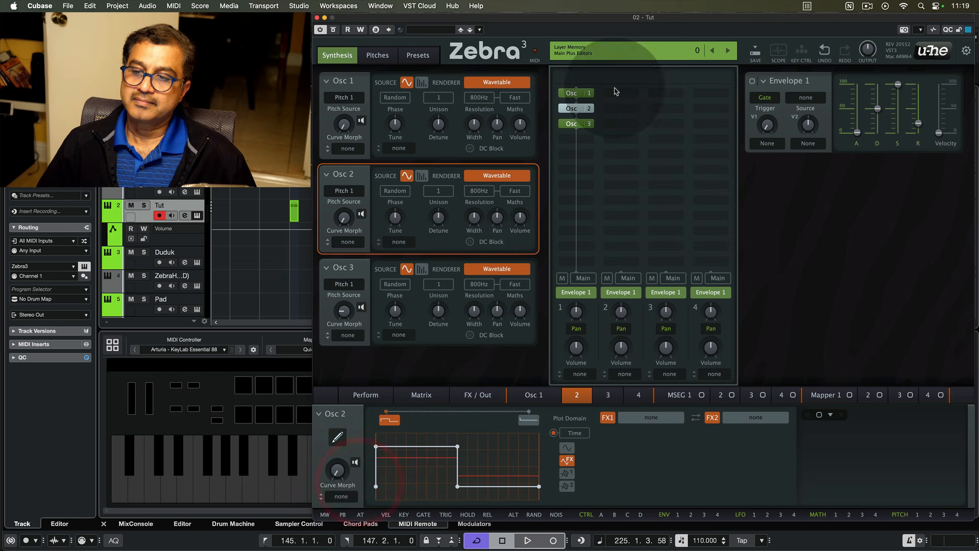
- Select Osc 3 and load the PW Shift waveform preset into it
{"action": "left_click", "coordinate": [571, 125]}
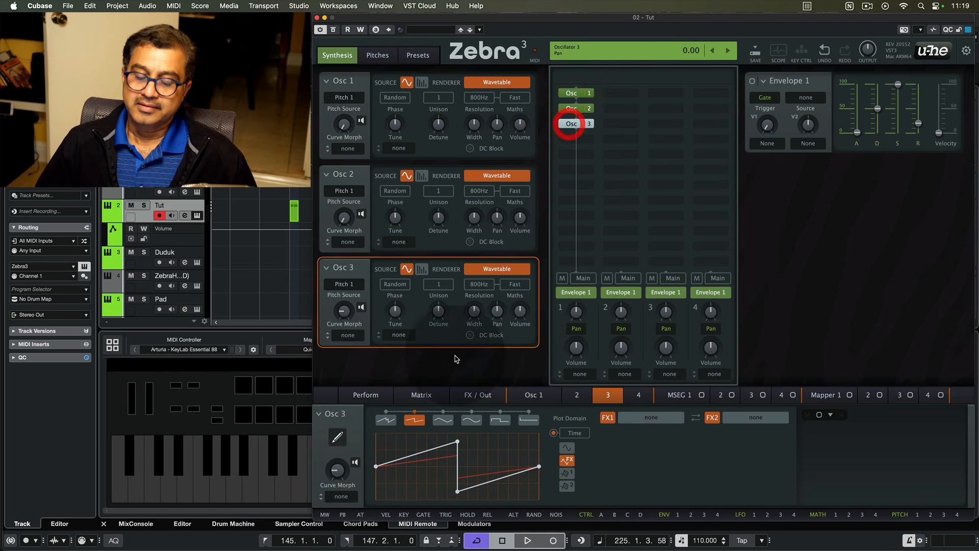
{"action": "left_click", "coordinate": [318, 417]}
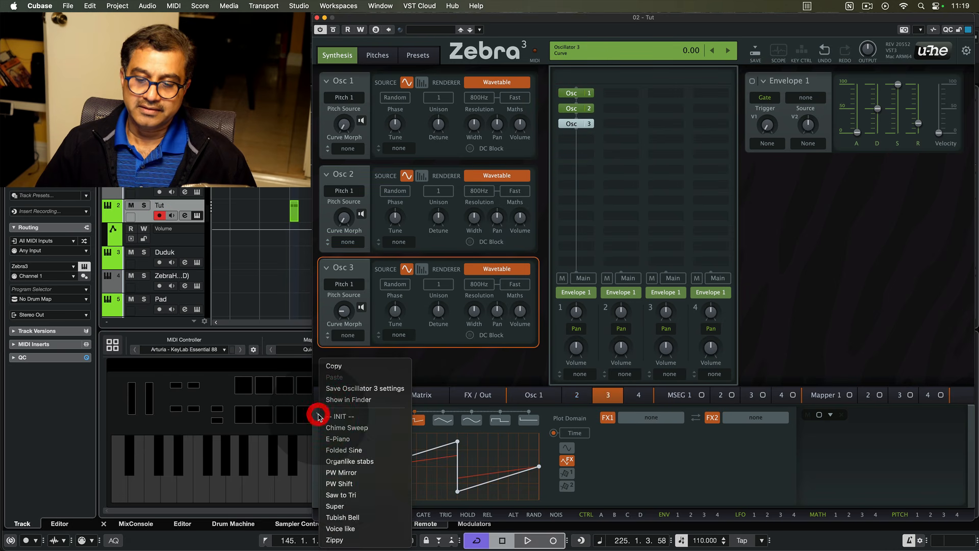
{"action": "left_click", "coordinate": [339, 486]}
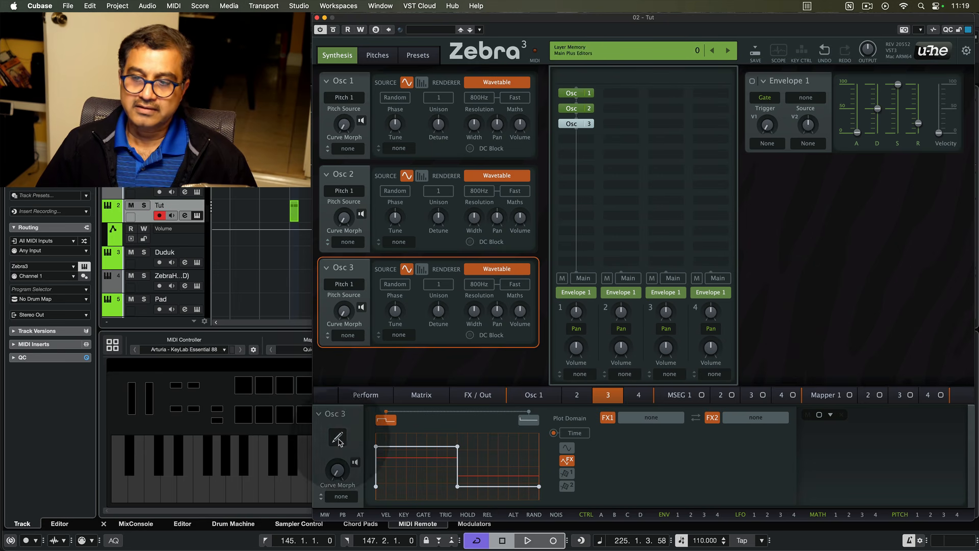
- Remove Osc 3 and Osc 2 from the grid, leaving Osc 1 selected
{"action": "left_click", "coordinate": [578, 124]}
{"action": "left_click", "coordinate": [574, 107]}
{"action": "left_click", "coordinate": [578, 94]}
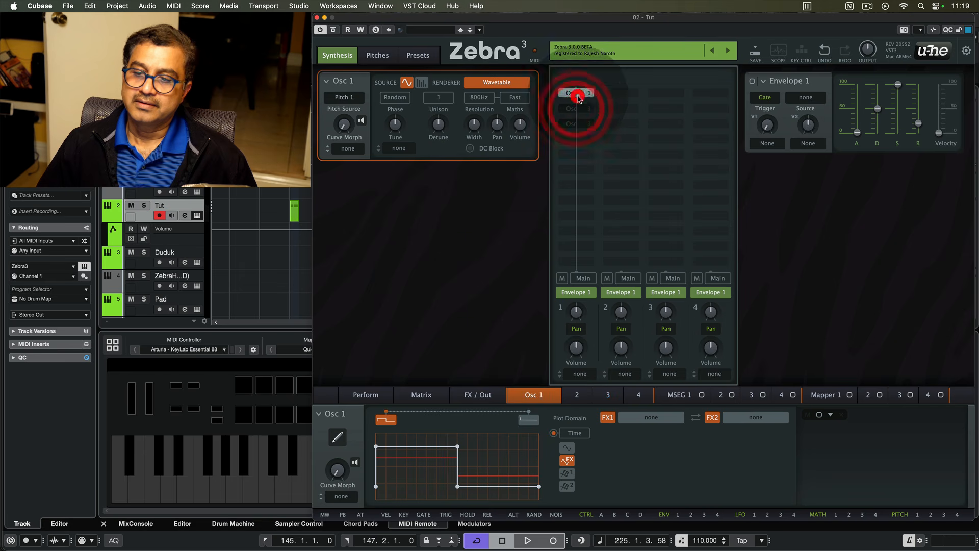
- Open the Osc 1 waveform editor and try adjusting its Curve Morph
{"action": "left_click", "coordinate": [337, 437]}
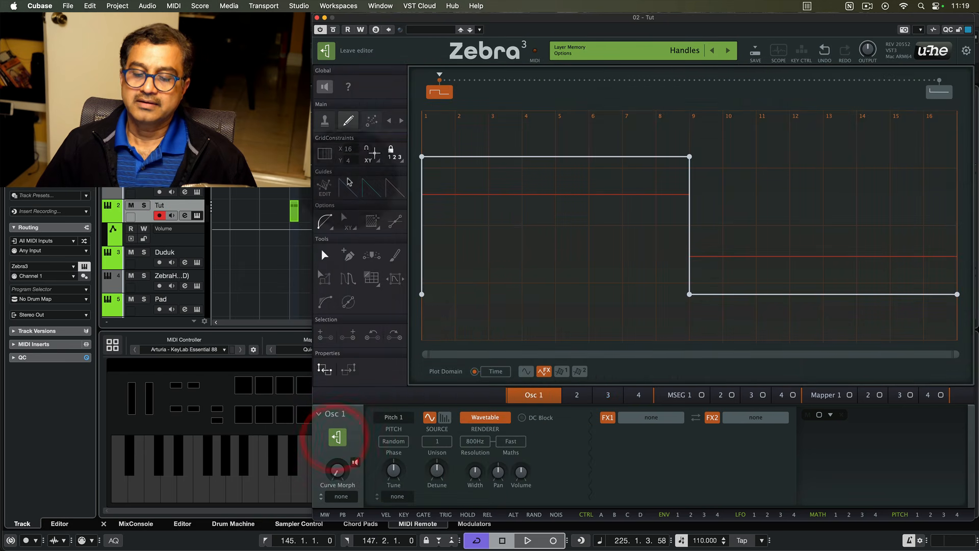
{"action": "mouse_move", "coordinate": [337, 471]}
{"action": "left_mouse_down"}
{"action": "mouse_move", "coordinate": [337, 428]}
{"action": "mouse_move", "coordinate": [337, 469]}
{"action": "left_mouse_up"}
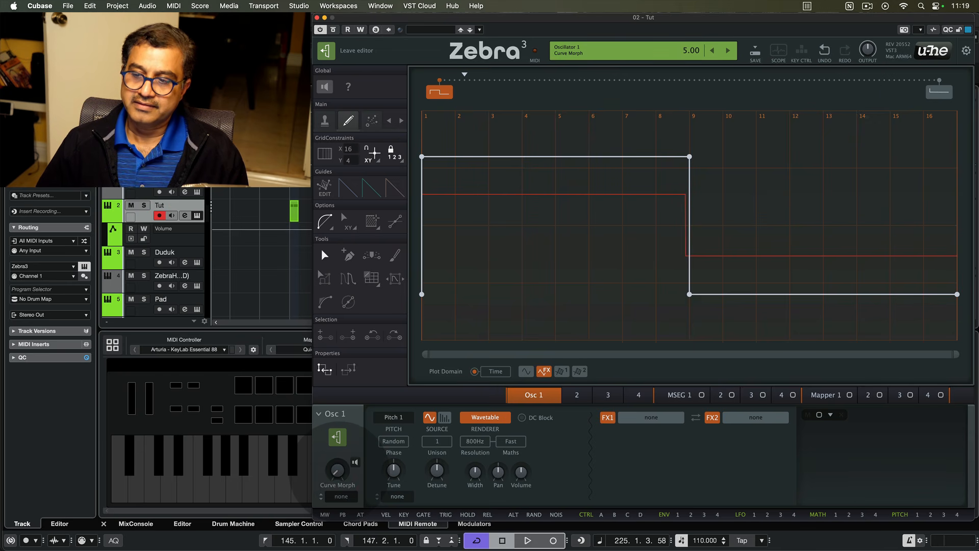
{"action": "left_click_drag", "start_coordinate": [337, 470], "coordinate": [337, 471]}
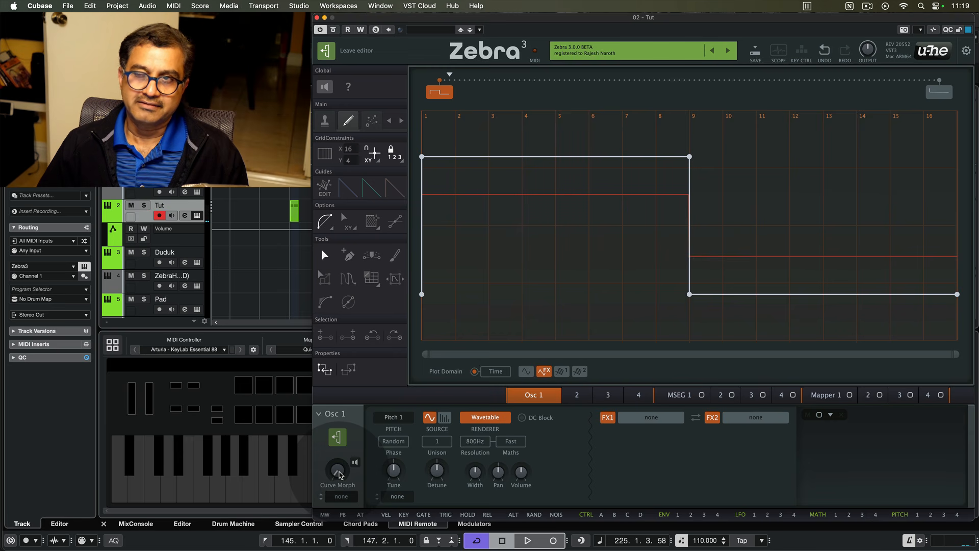
{"action": "left_click", "coordinate": [340, 474]}
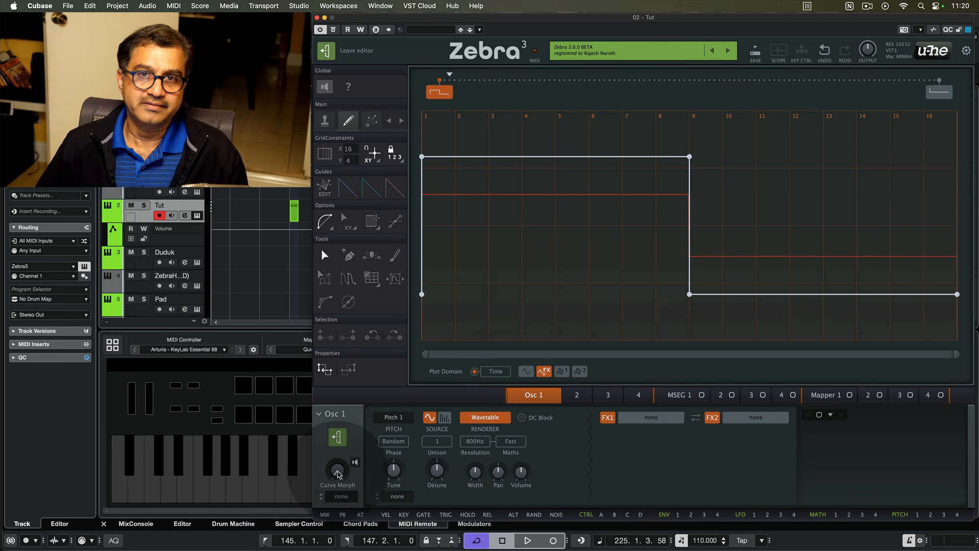
{"action": "mouse_move", "coordinate": [338, 474]}
{"action": "left_mouse_down"}
{"action": "mouse_move", "coordinate": [337, 426]}
{"action": "mouse_move", "coordinate": [338, 475]}
{"action": "left_mouse_up"}
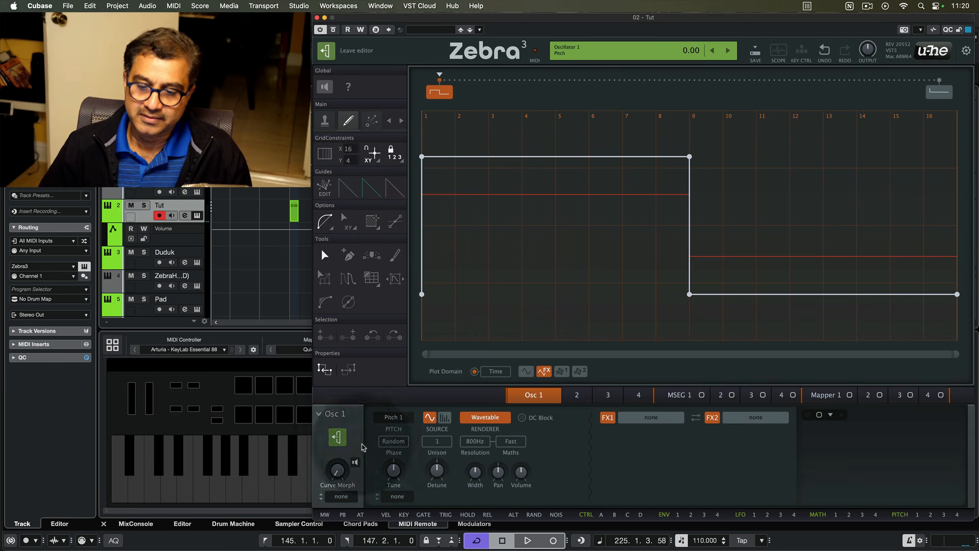
- Set Osc 1 unison to 2 voices and lower its detune to about 6.00
{"action": "left_click", "coordinate": [437, 441]}
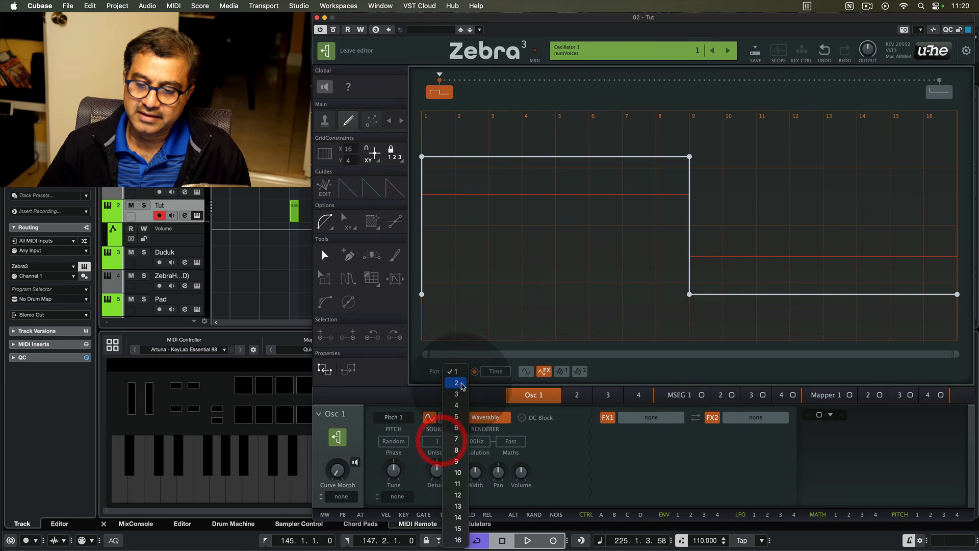
{"action": "left_click", "coordinate": [459, 384]}
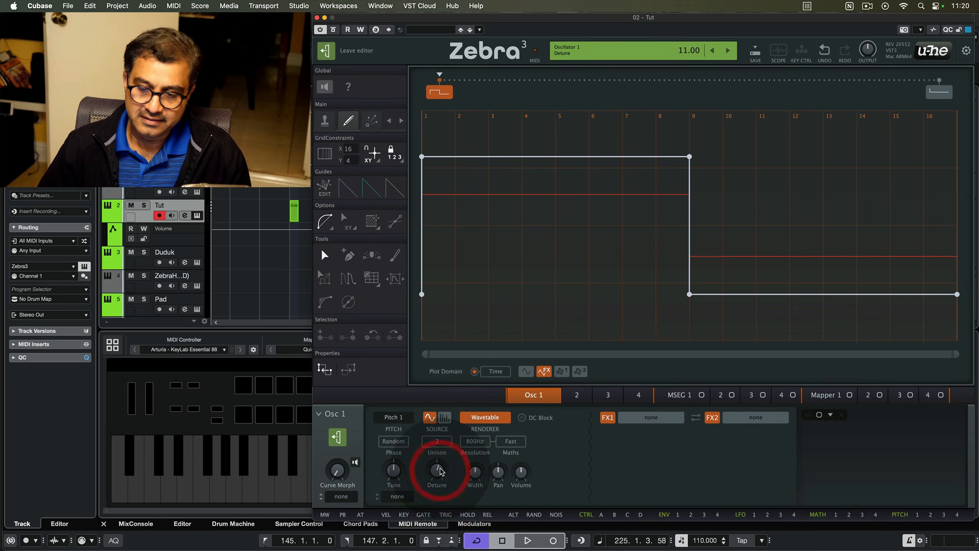
{"action": "left_click_drag", "start_coordinate": [441, 471], "coordinate": [442, 476]}
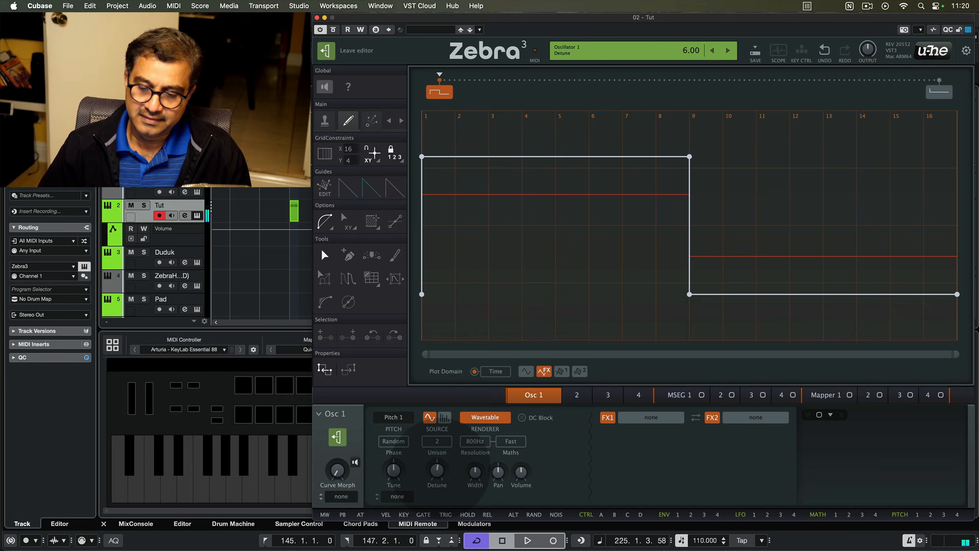
- Leave the waveform editor
{"action": "left_click", "coordinate": [474, 472]}
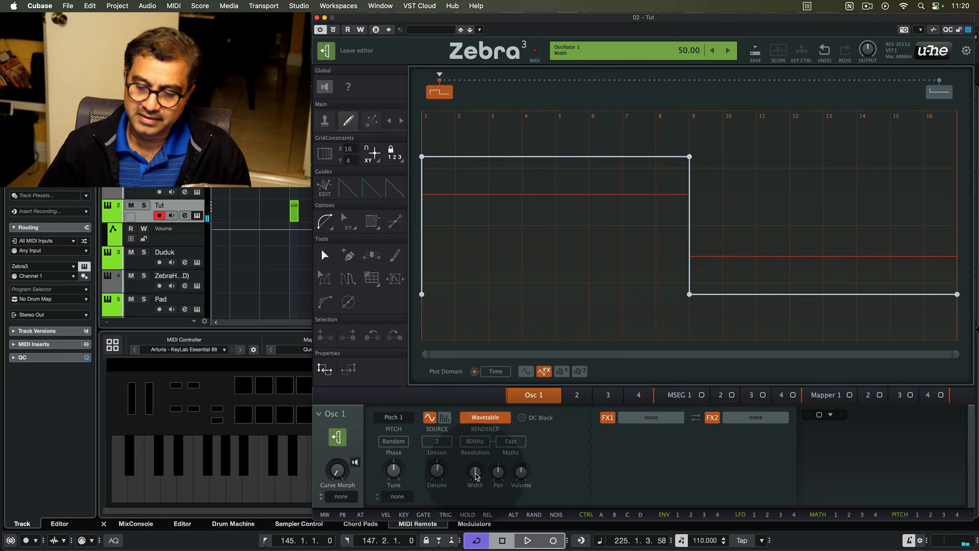
{"action": "left_click", "coordinate": [482, 447]}
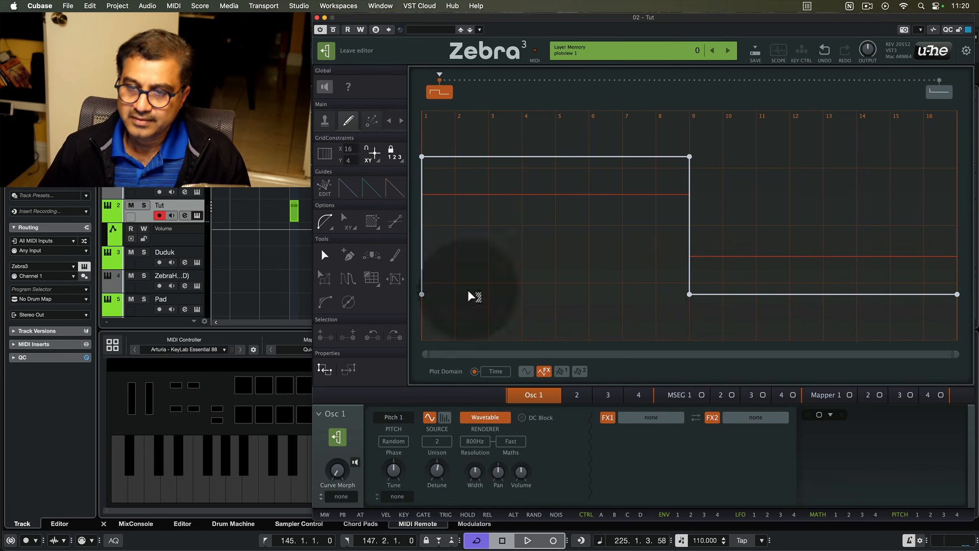
{"action": "left_click", "coordinate": [326, 50]}
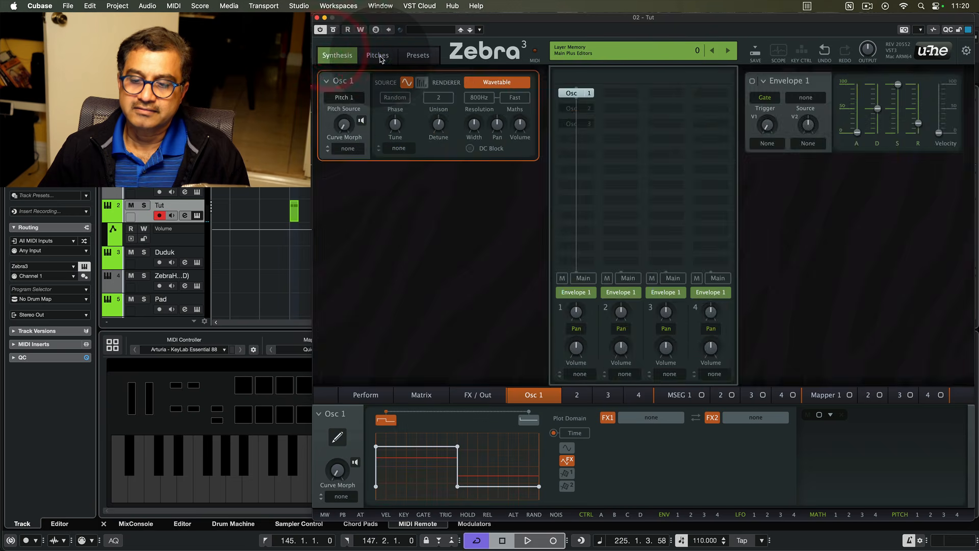
- Add vibrato to Pitch 1 on the Pitches page, setting its depth to about 23
{"action": "left_click", "coordinate": [378, 55]}
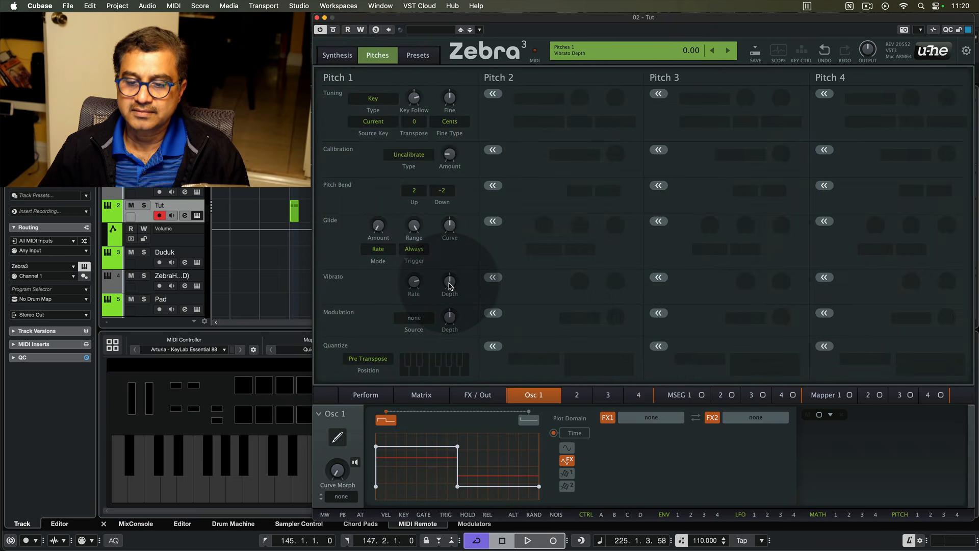
{"action": "left_click_drag", "start_coordinate": [450, 286], "coordinate": [450, 283]}
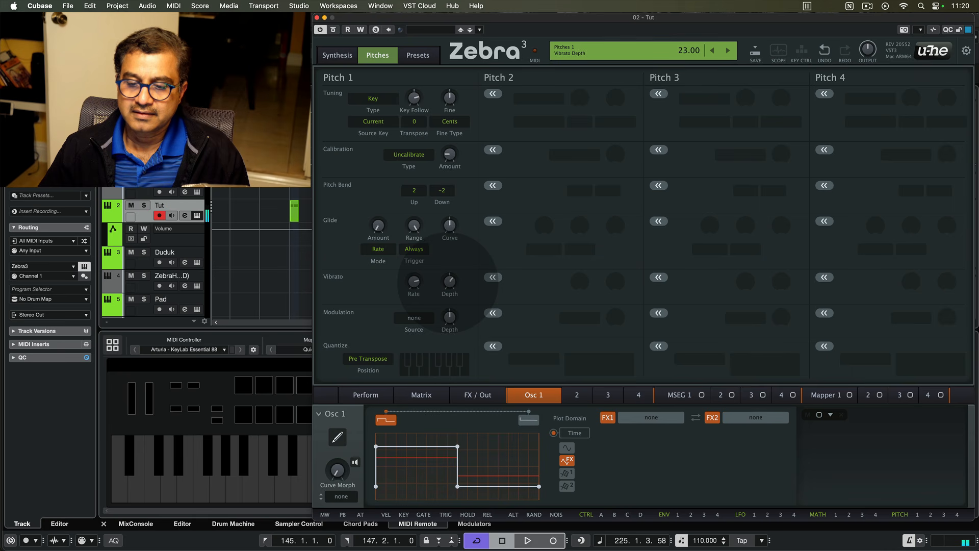
{"action": "left_click_drag", "start_coordinate": [447, 283], "coordinate": [415, 282]}
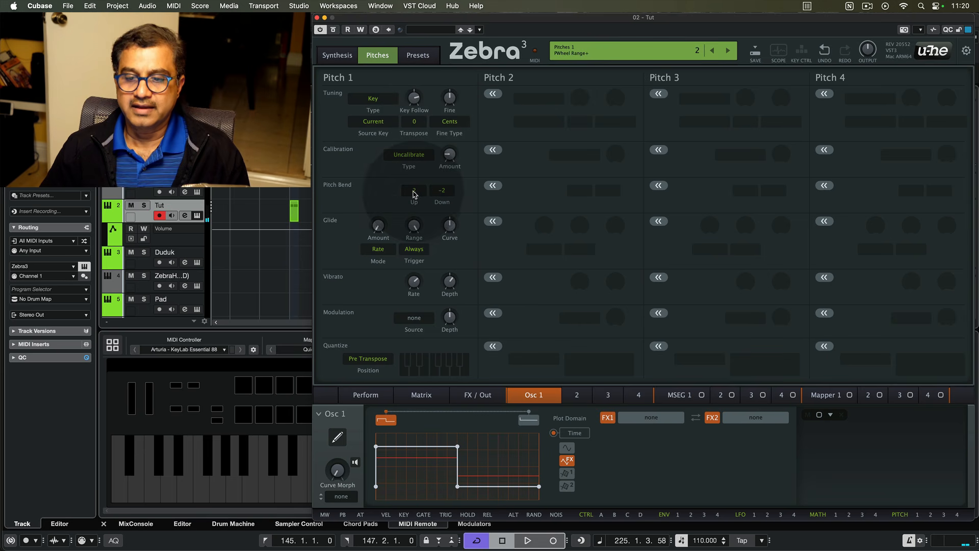
- Return to the Synthesis page and add Osc 2 back to the grid
{"action": "left_click", "coordinate": [337, 55]}
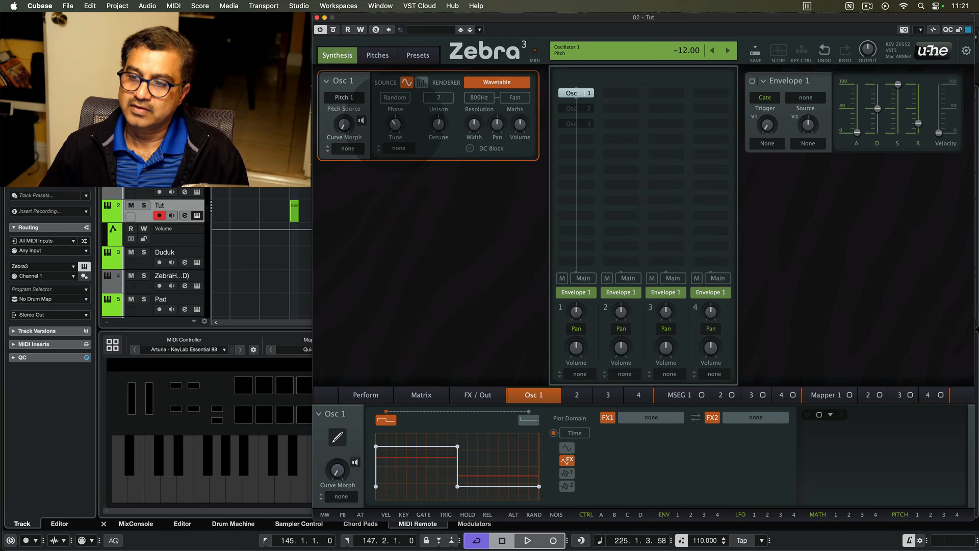
{"action": "left_click", "coordinate": [395, 123]}
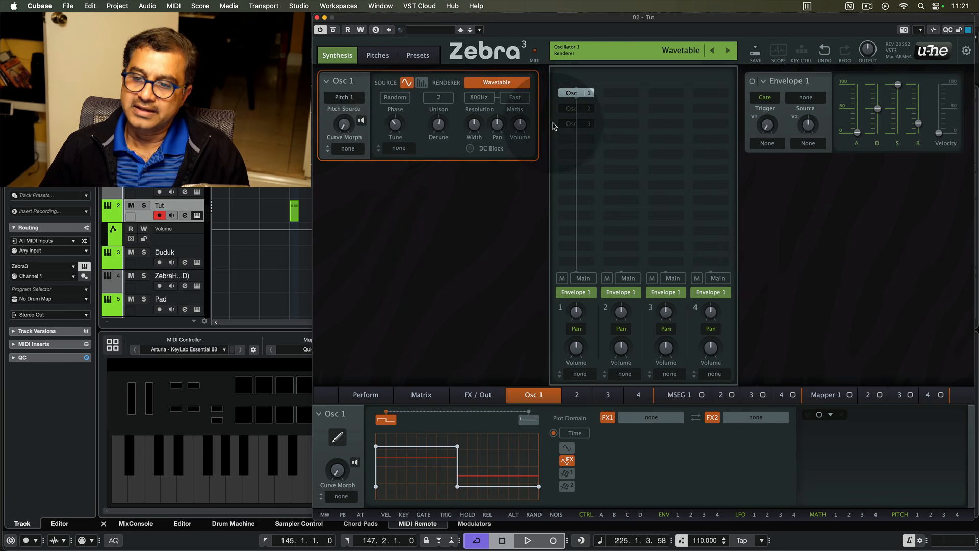
{"action": "left_click", "coordinate": [575, 110]}
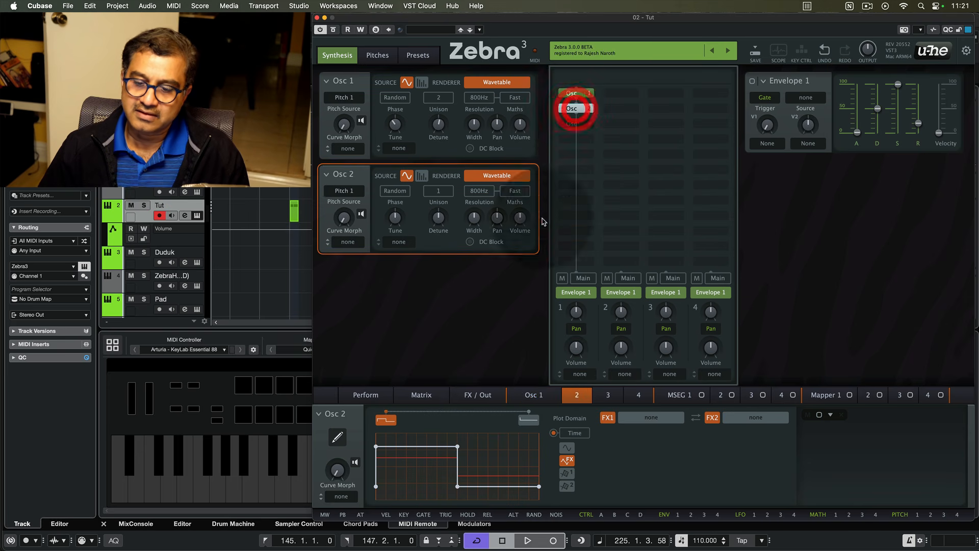
- Select Osc 1 and raise its Curve Morph slightly
{"action": "left_click", "coordinate": [572, 93]}
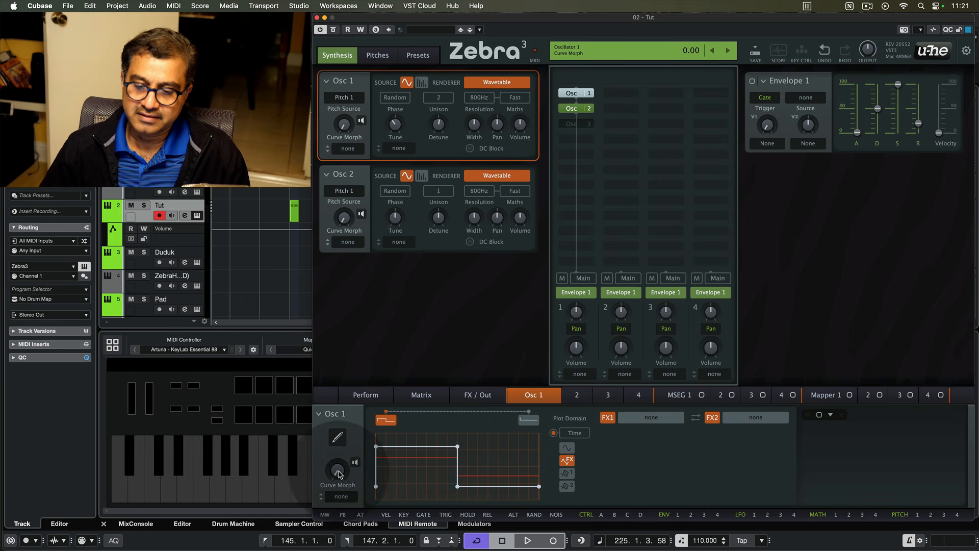
{"action": "left_click_drag", "start_coordinate": [337, 469], "coordinate": [337, 461]}
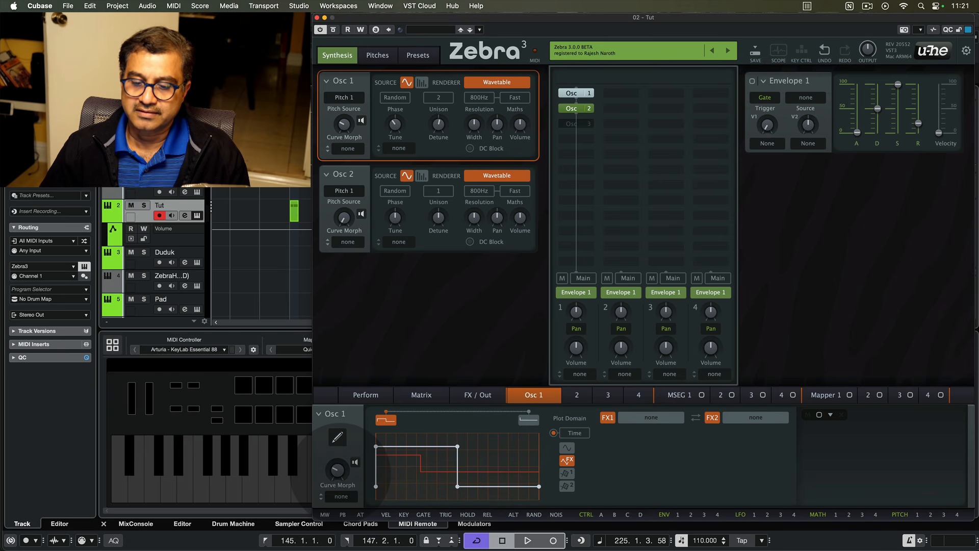
{"action": "left_click_drag", "start_coordinate": [339, 471], "coordinate": [340, 470]}
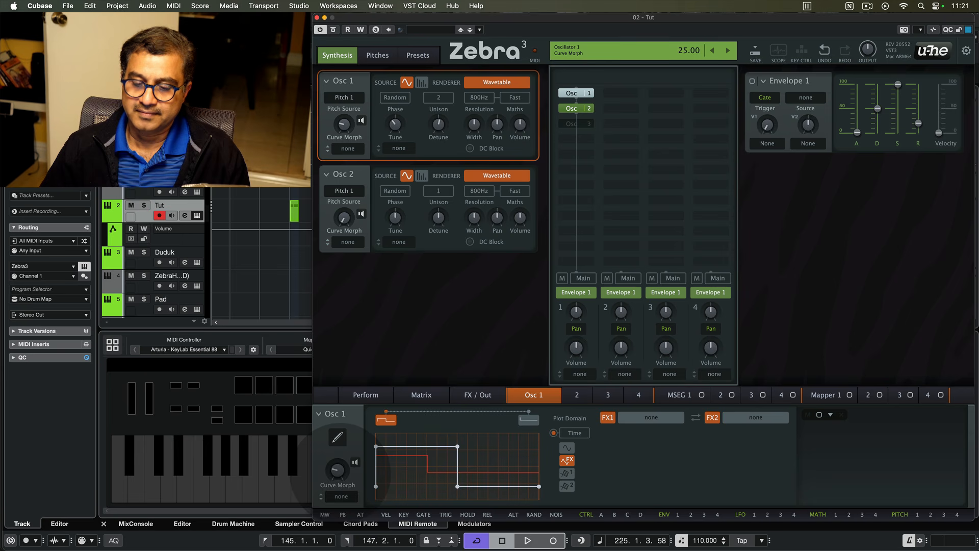
- Reselect Osc 2 in the grid and lower its Tune slightly
{"action": "left_click", "coordinate": [580, 110]}
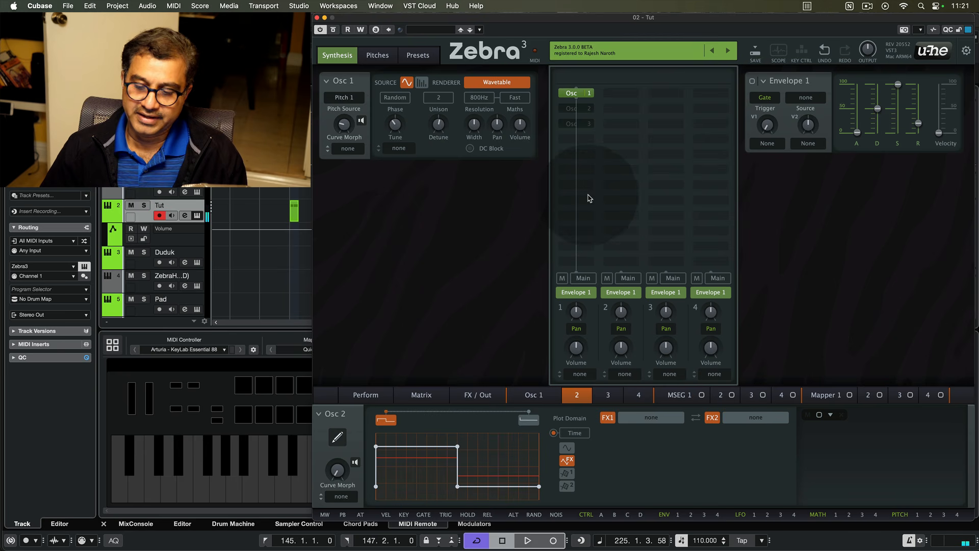
{"action": "left_click", "coordinate": [577, 109]}
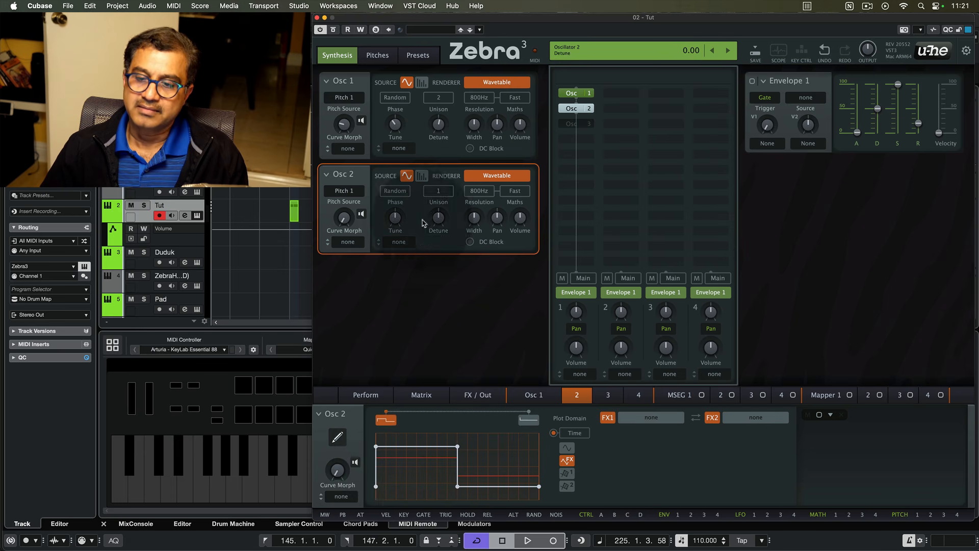
{"action": "left_click_drag", "start_coordinate": [396, 218], "coordinate": [396, 227]}
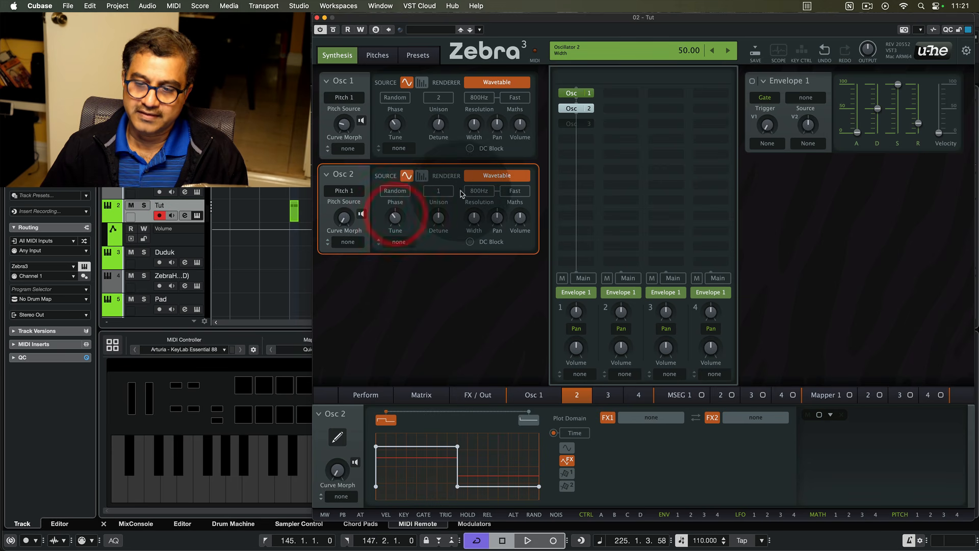
- Set Osc 2's unison to 4 voices and increase its detune
{"action": "left_click", "coordinate": [441, 192]}
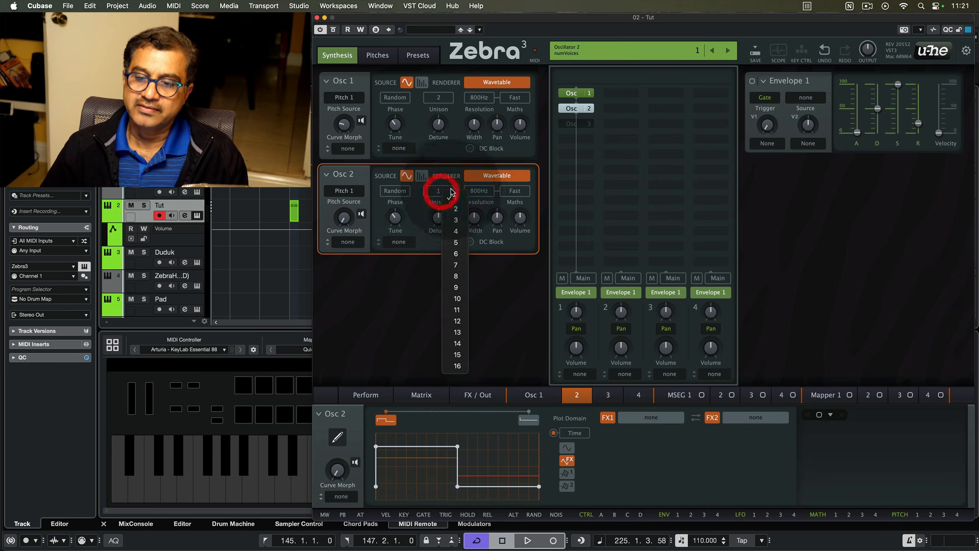
{"action": "left_click", "coordinate": [460, 232]}
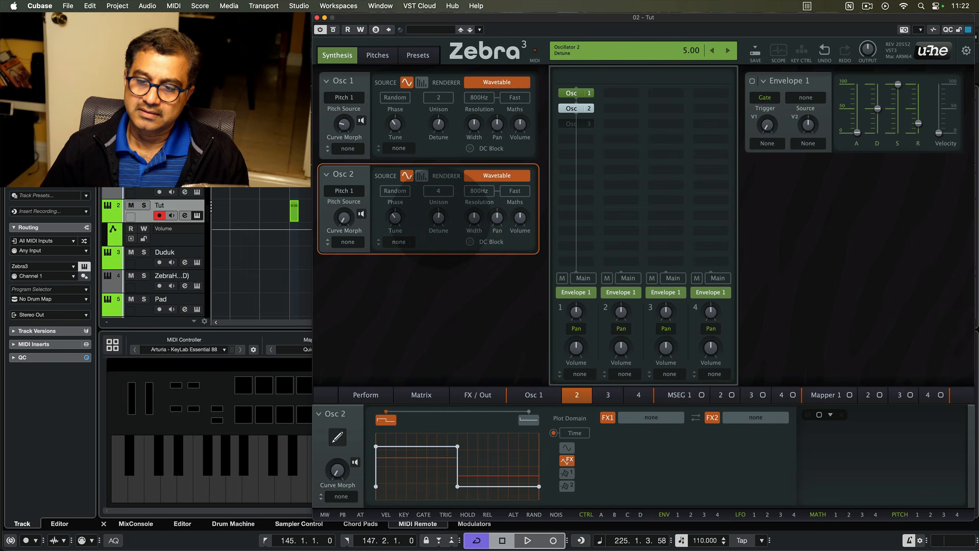
{"action": "left_click_drag", "start_coordinate": [438, 217], "coordinate": [475, 215]}
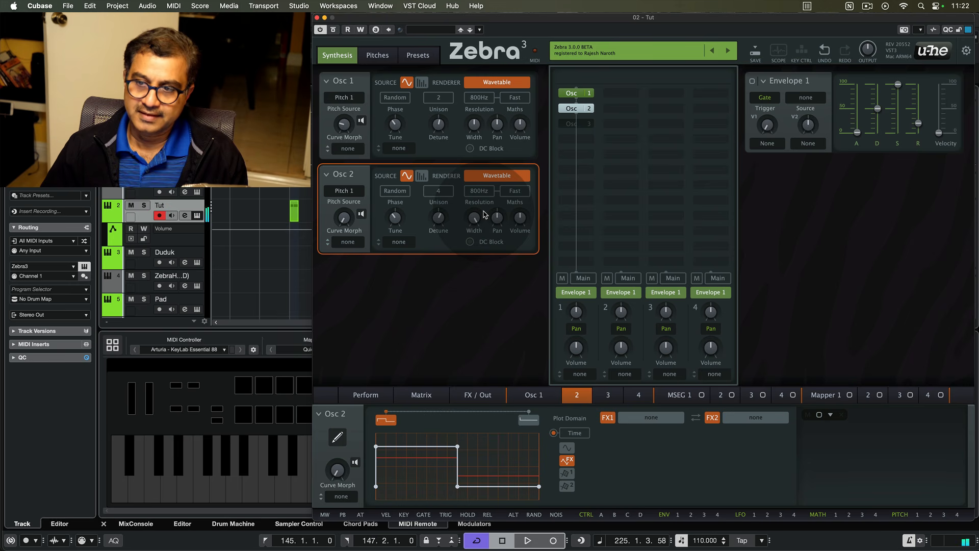
- Raise Envelope 1's attack and release sliders
{"action": "left_click_drag", "start_coordinate": [857, 132], "coordinate": [857, 98]}
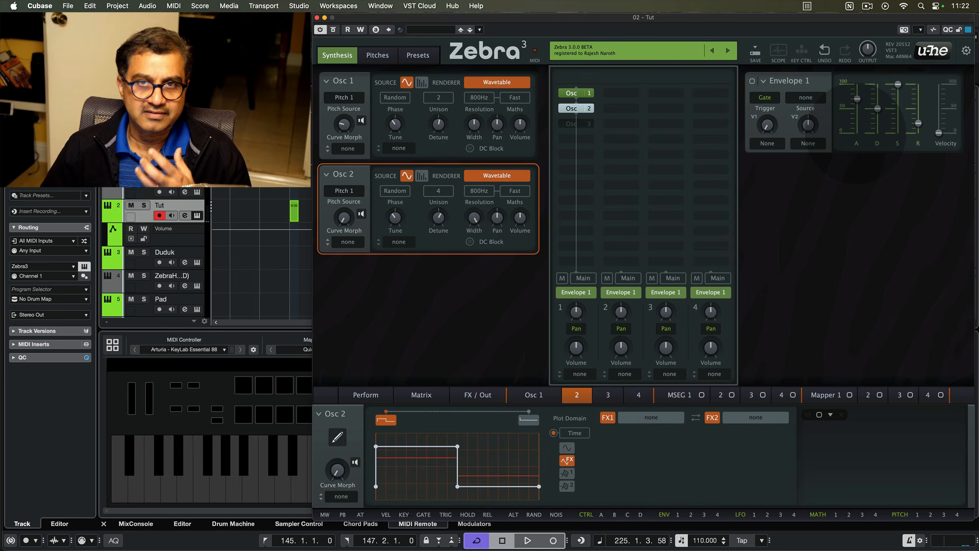
{"action": "left_click_drag", "start_coordinate": [858, 99], "coordinate": [857, 91]}
{"action": "left_click_drag", "start_coordinate": [919, 124], "coordinate": [919, 92]}
{"action": "left_click_drag", "start_coordinate": [858, 92], "coordinate": [858, 90]}
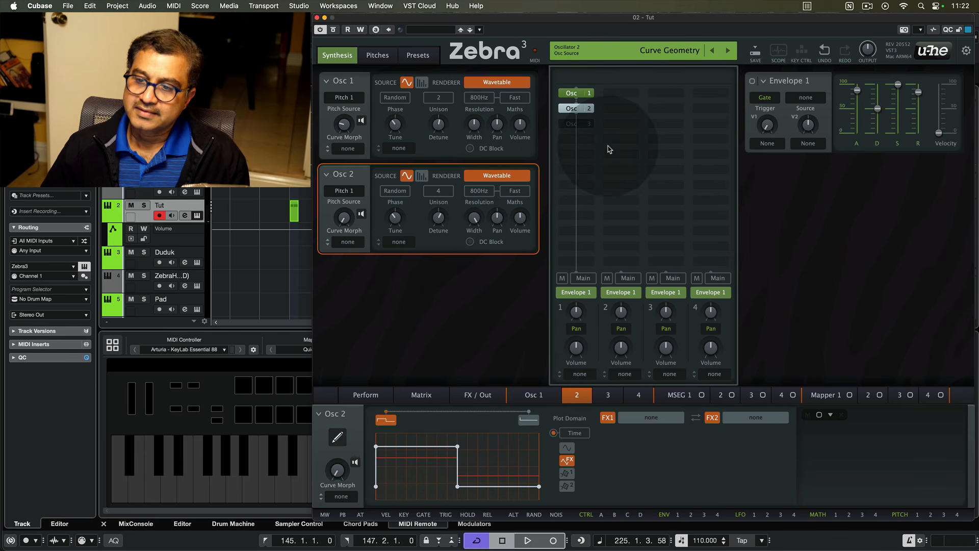
- Add Osc 3 to the grid and raise its Curve Morph slightly
{"action": "left_click", "coordinate": [578, 125]}
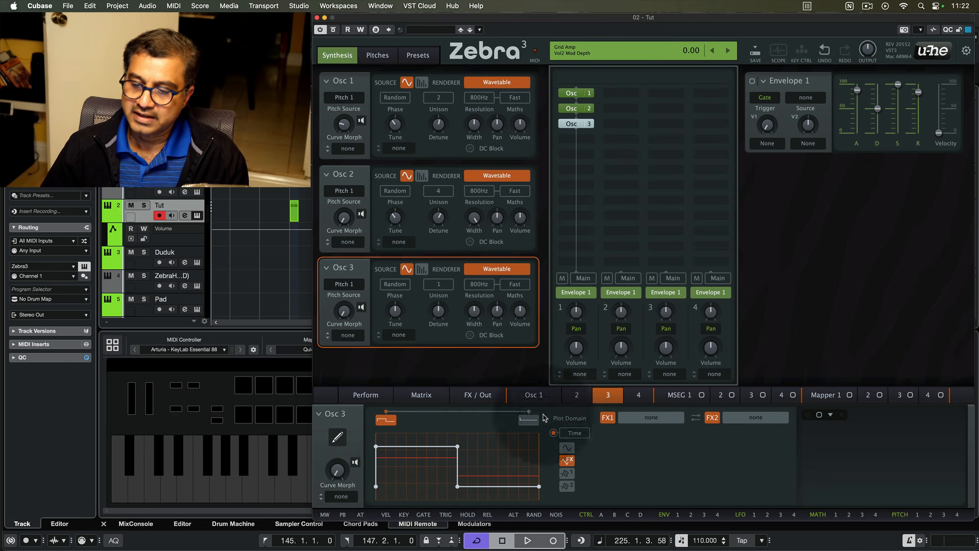
{"action": "left_click_drag", "start_coordinate": [341, 479], "coordinate": [341, 464]}
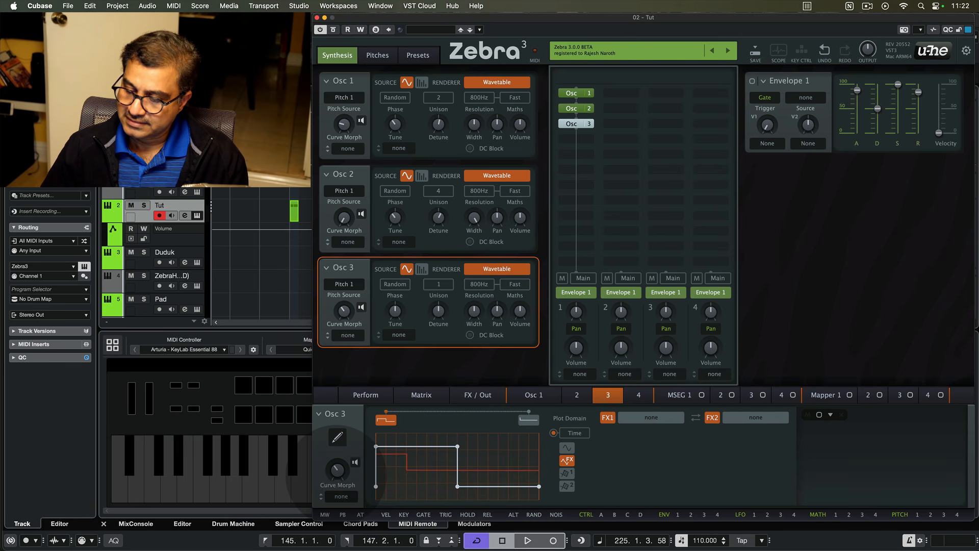
- Set Osc 3's unison to 2 voices and adjust its detune
{"action": "left_click", "coordinate": [442, 287]}
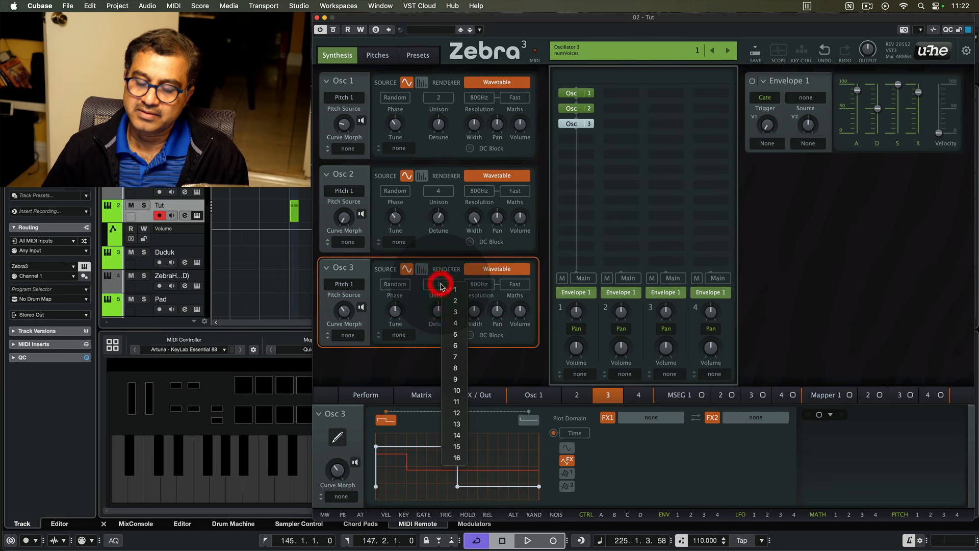
{"action": "left_click", "coordinate": [458, 305]}
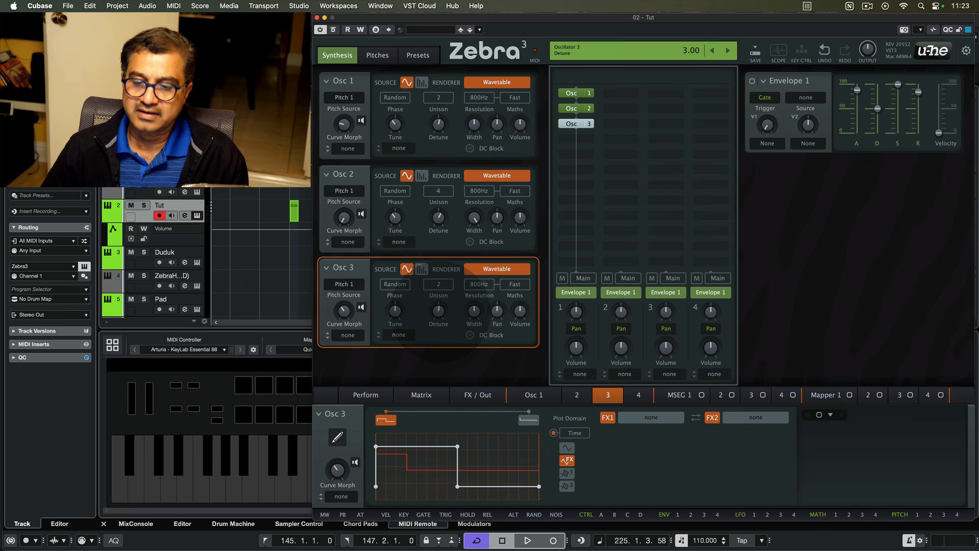
{"action": "left_click", "coordinate": [439, 312]}
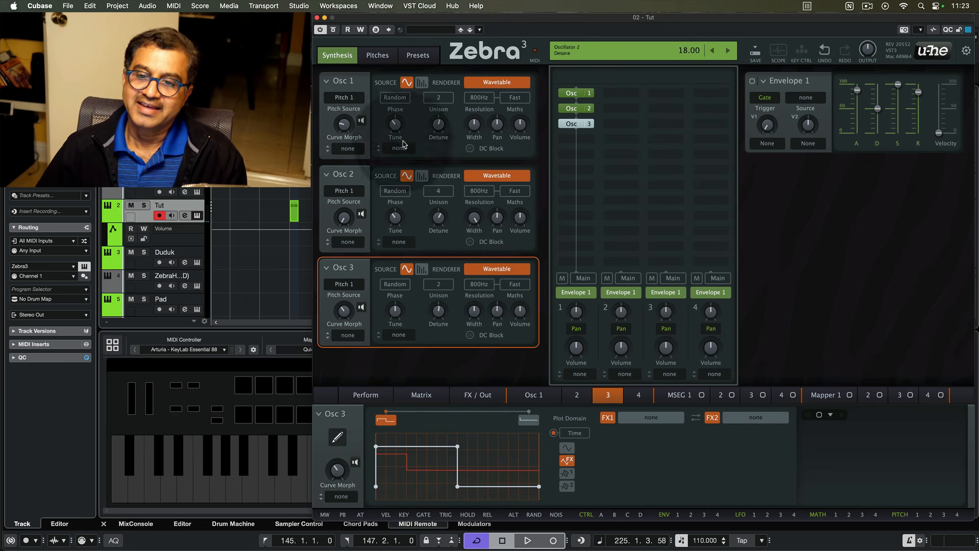
- Fine-adjust the Tune knobs of Osc 1, Osc 2 and Osc 3
{"action": "mouse_move", "coordinate": [395, 127]}
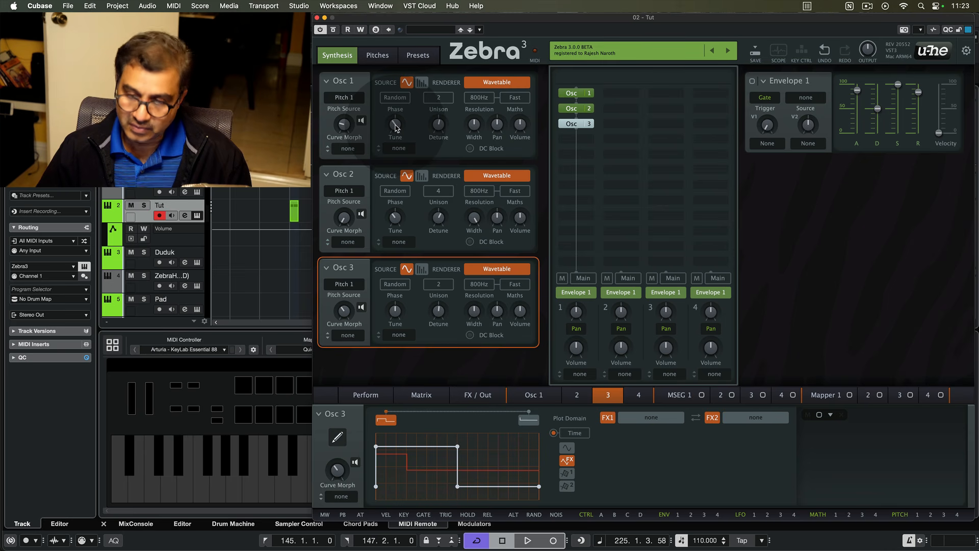
{"action": "left_click", "coordinate": [397, 127]}
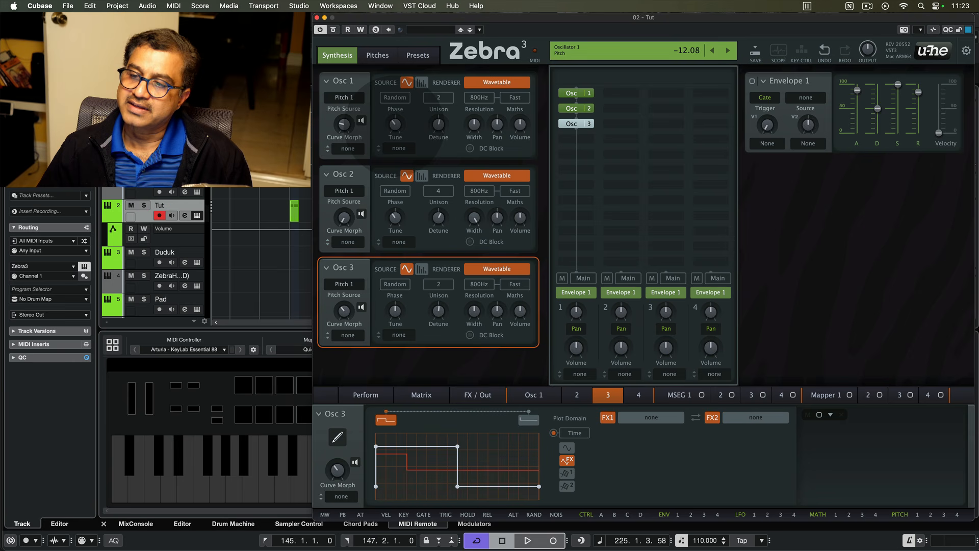
{"action": "left_click_drag", "start_coordinate": [396, 126], "coordinate": [395, 124]}
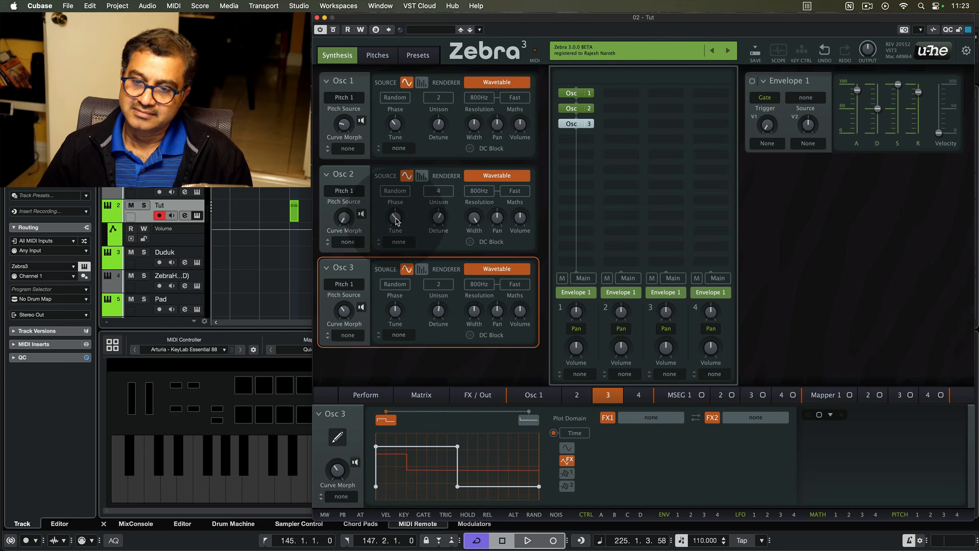
{"action": "left_click_drag", "start_coordinate": [396, 220], "coordinate": [397, 221]}
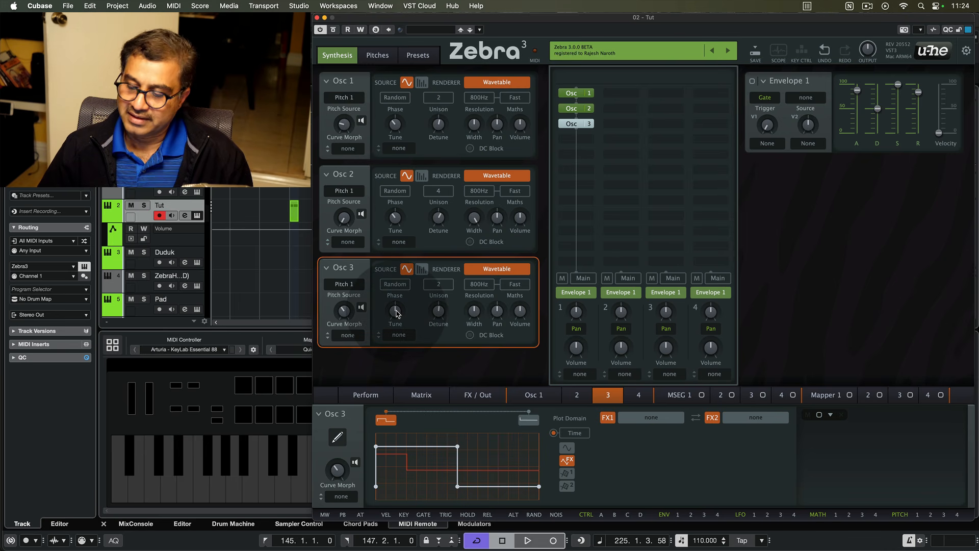
{"action": "left_click_drag", "start_coordinate": [396, 310], "coordinate": [396, 308]}
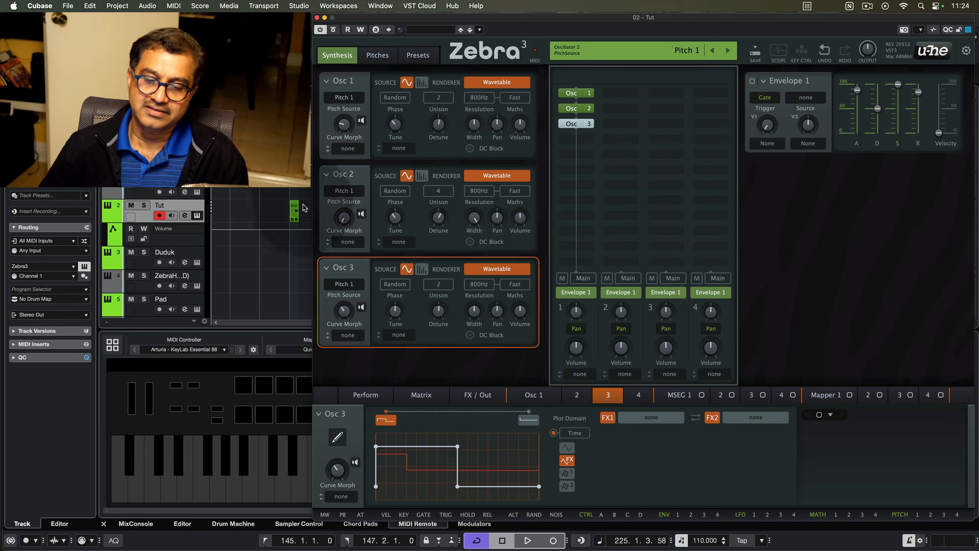
- Set the pitch source of both Osc 2 and Osc 3 to Pitch 2
{"action": "left_click", "coordinate": [345, 191]}
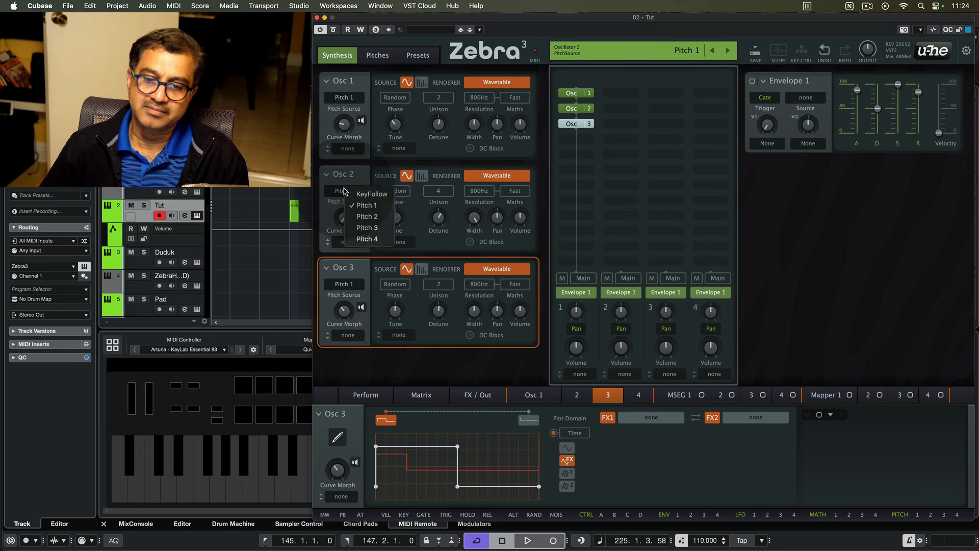
{"action": "left_click", "coordinate": [367, 216]}
{"action": "left_click", "coordinate": [351, 283]}
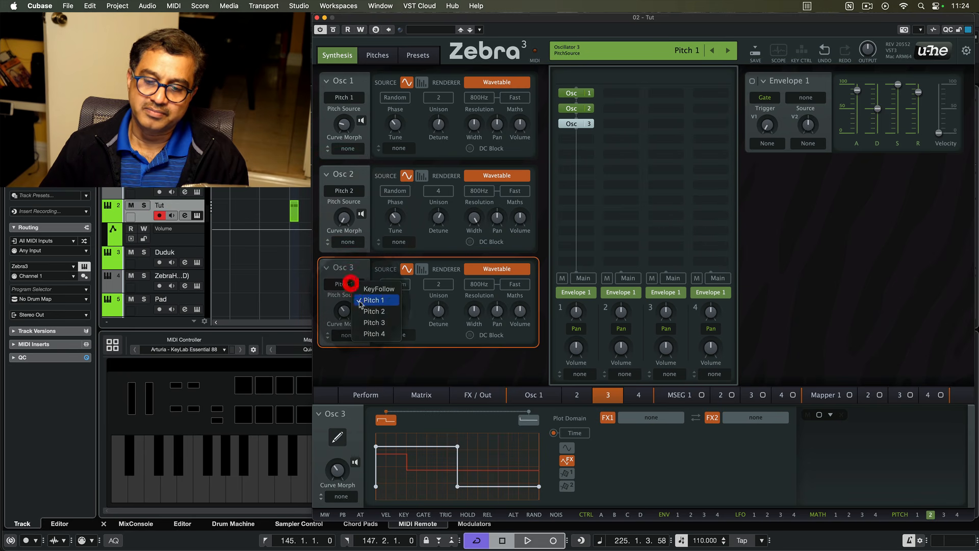
{"action": "left_click", "coordinate": [374, 311]}
- Enable vibrato on Pitch 2 on the Pitches page
{"action": "left_click", "coordinate": [378, 55]}
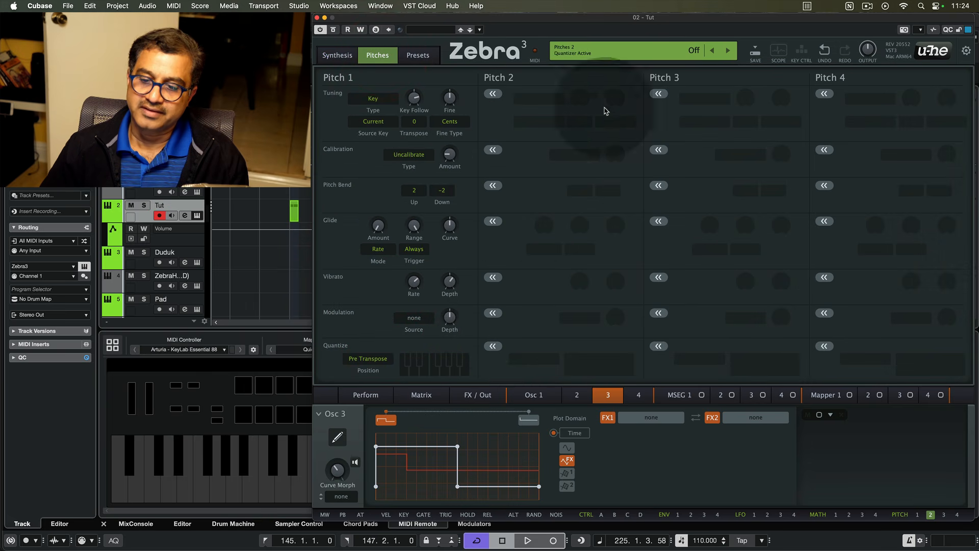
{"action": "left_click", "coordinate": [493, 278]}
{"action": "left_click", "coordinate": [617, 283]}
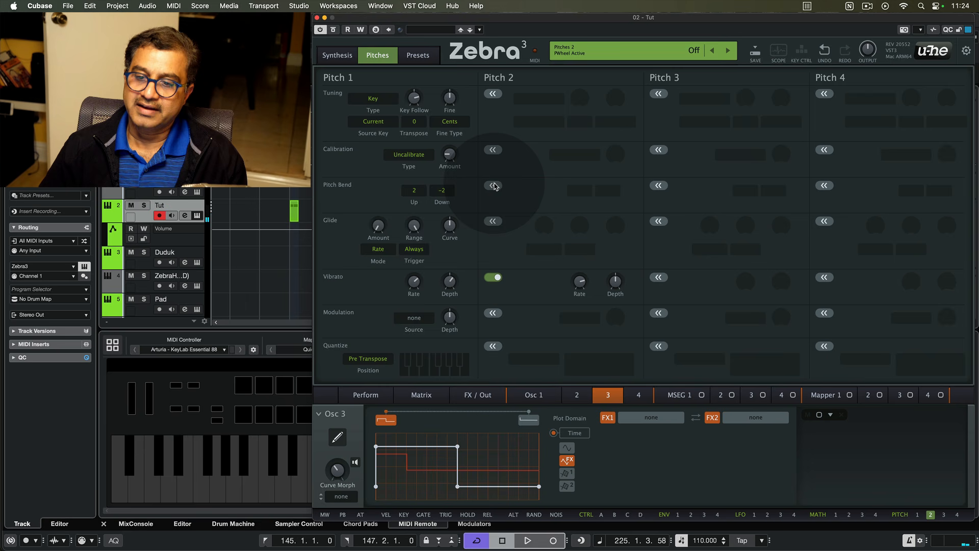
- Set Pitch 1's pitch bend range to 1 up and -1 down
{"action": "left_click", "coordinate": [416, 193]}
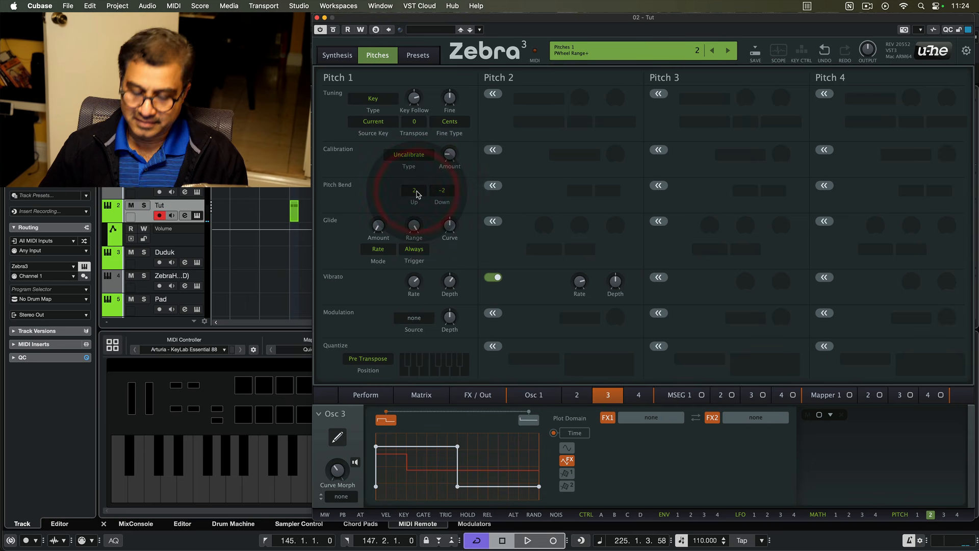
{"action": "left_click_drag", "start_coordinate": [416, 193], "coordinate": [446, 191]}
{"action": "left_click", "coordinate": [446, 193]}
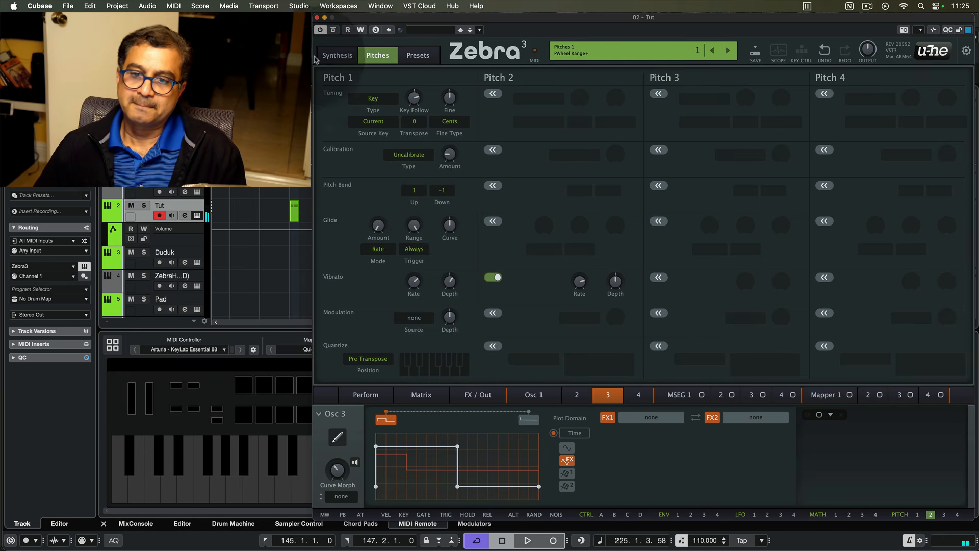
- Return to the Synthesis page and assign LFO 1 to modulate Osc 3's Curve Morph
{"action": "left_click", "coordinate": [336, 55]}
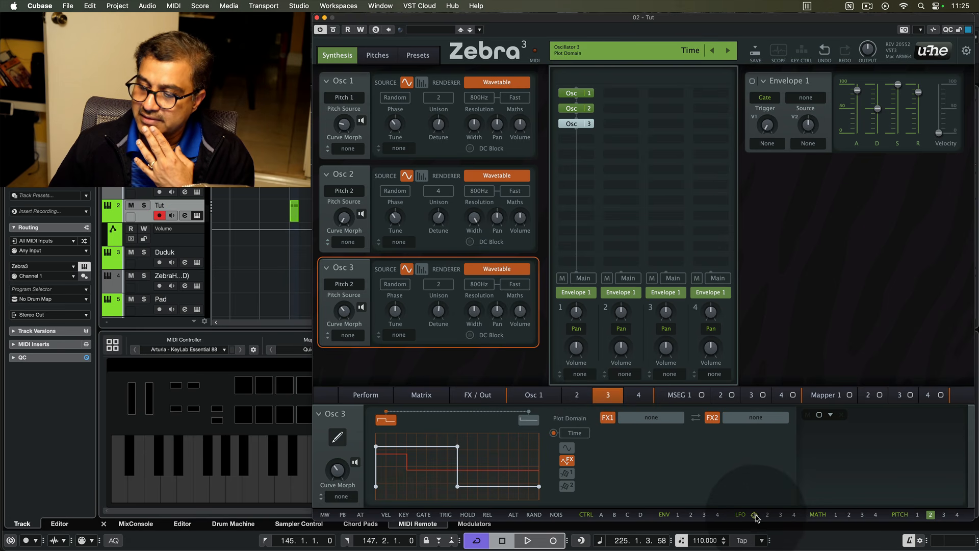
{"action": "left_click_drag", "start_coordinate": [756, 519], "coordinate": [337, 470]}
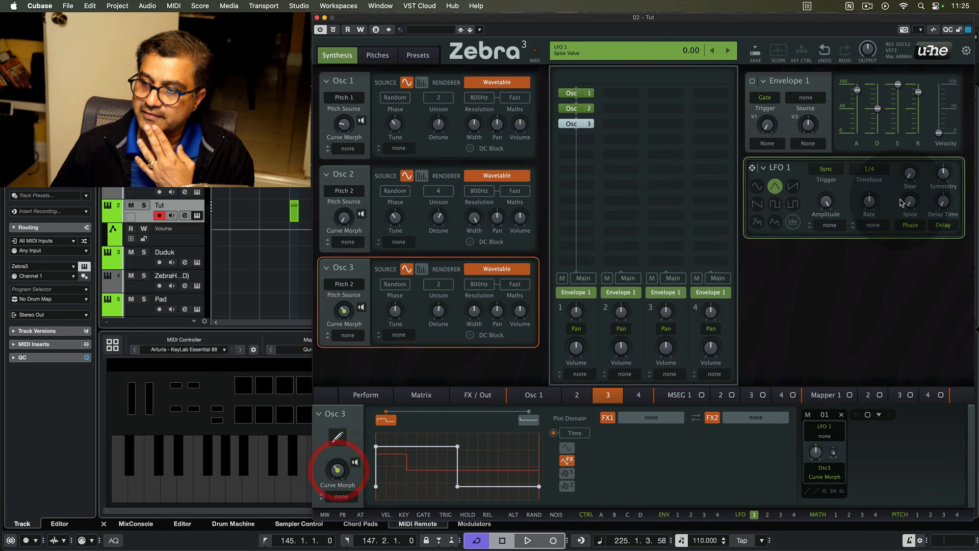
- Choose a new LFO 1 waveform with a 2/1 timebase, and raise Osc 3's Curve Morph slightly
{"action": "left_click", "coordinate": [774, 222]}
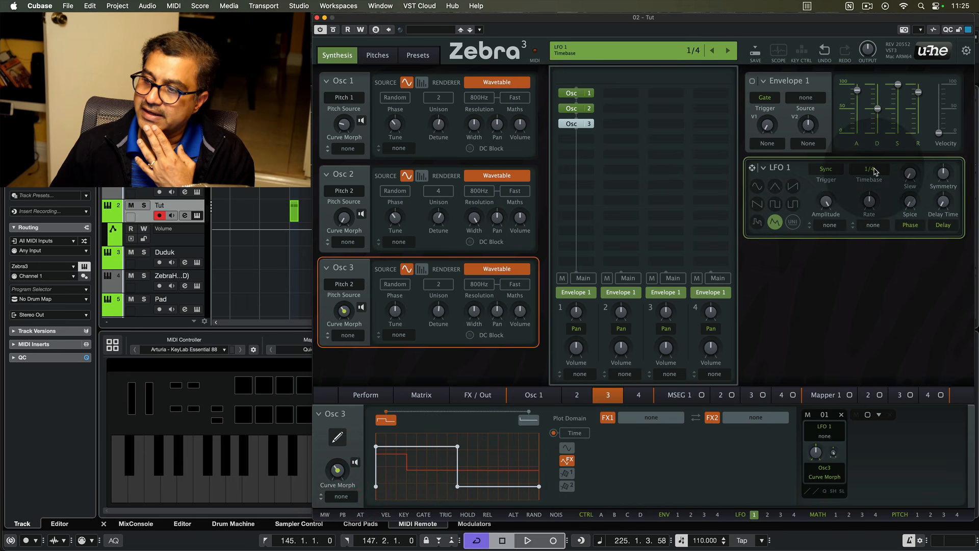
{"action": "left_click", "coordinate": [869, 169]}
{"action": "left_click", "coordinate": [893, 398]}
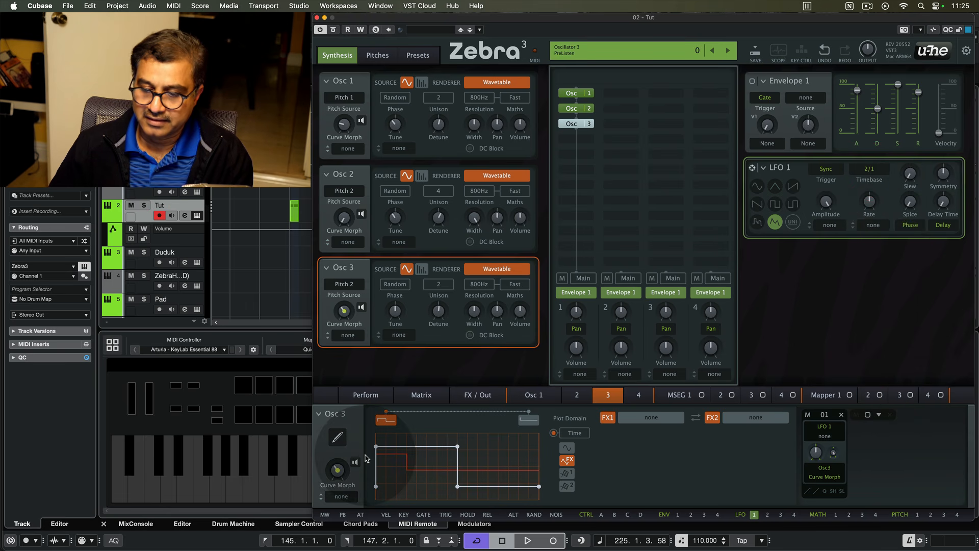
{"action": "left_click_drag", "start_coordinate": [338, 470], "coordinate": [337, 457]}
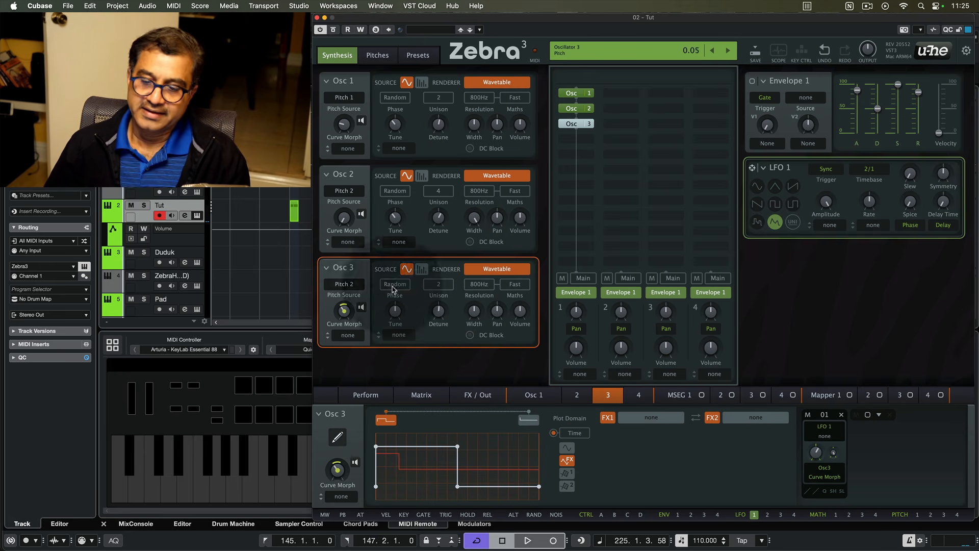
- Add Filter 1 below Osc 3 in the grid and set its type to Cascade LP 12dB
{"action": "left_click", "coordinate": [586, 139]}
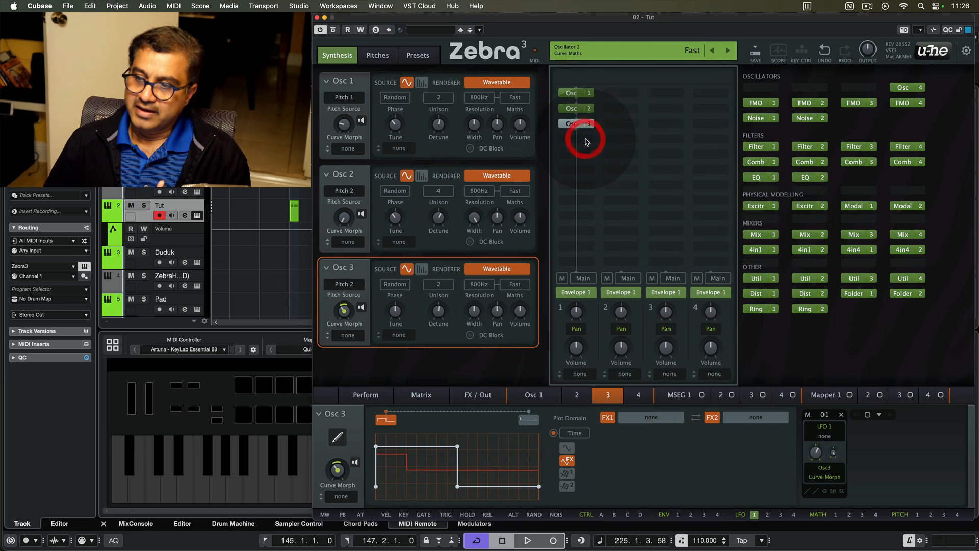
{"action": "left_click", "coordinate": [773, 146]}
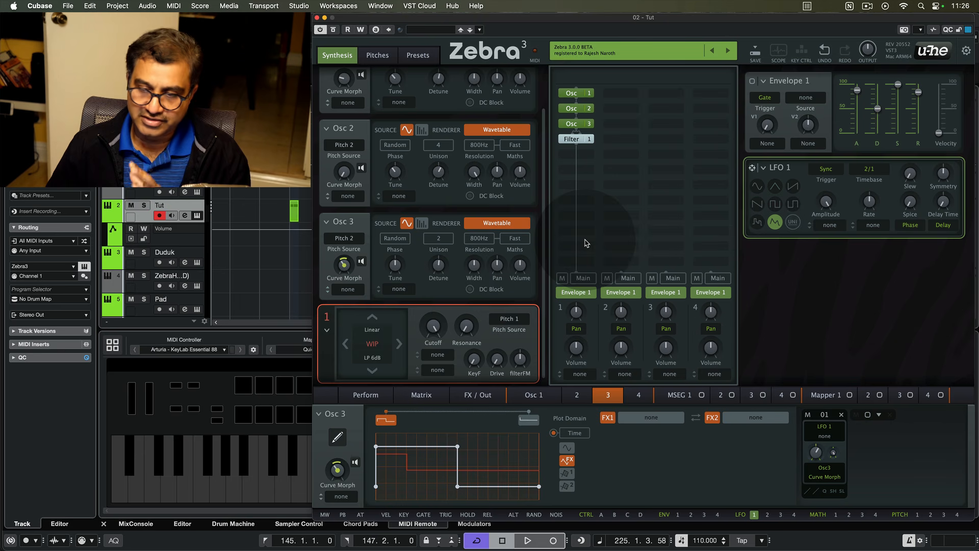
{"action": "left_click", "coordinate": [372, 343]}
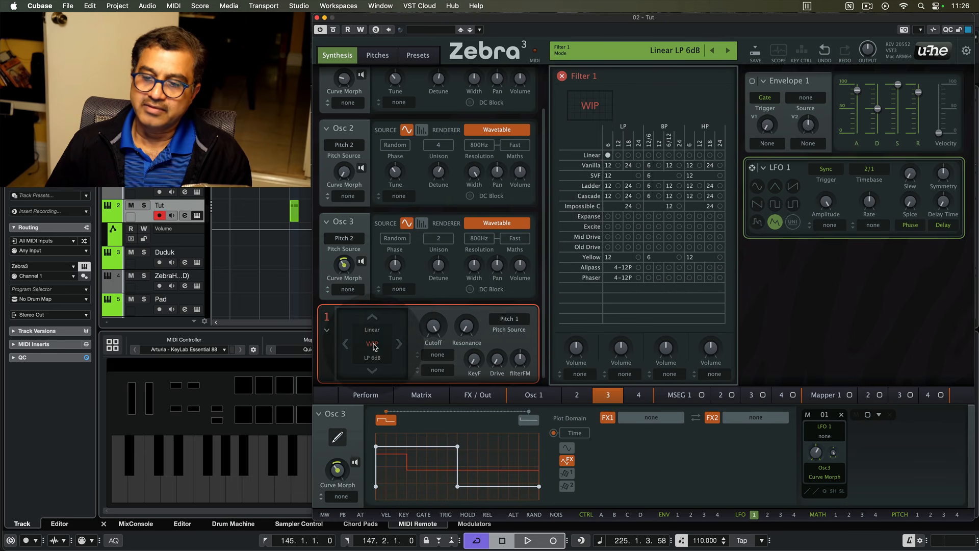
{"action": "left_click", "coordinate": [617, 196]}
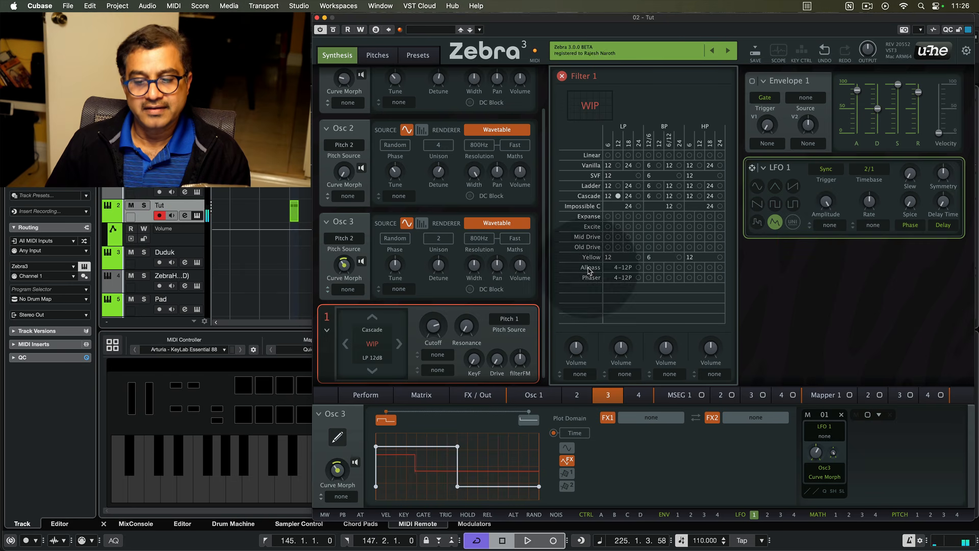
- Assign ModWhl as the modulation source for Filter 1's cutoff
{"action": "left_click", "coordinate": [439, 355]}
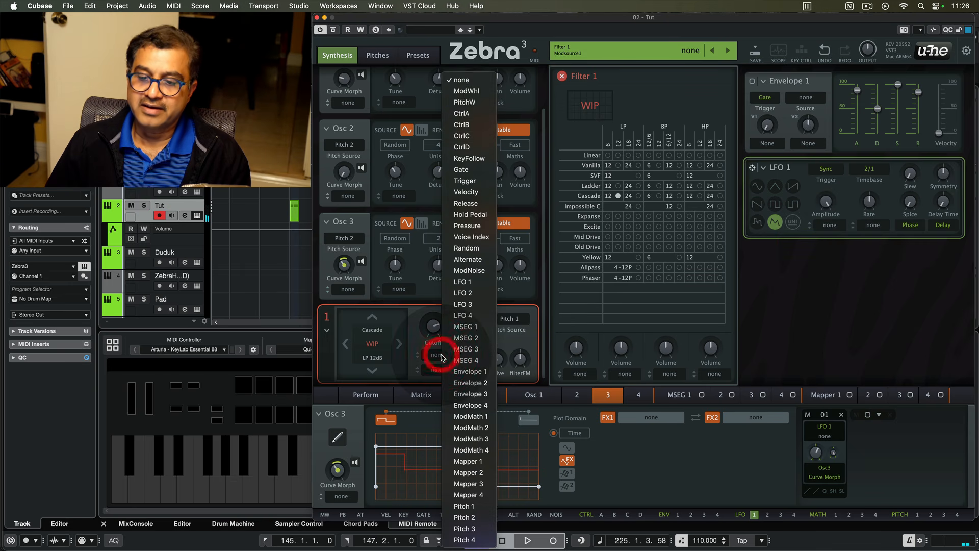
{"action": "left_click", "coordinate": [470, 91]}
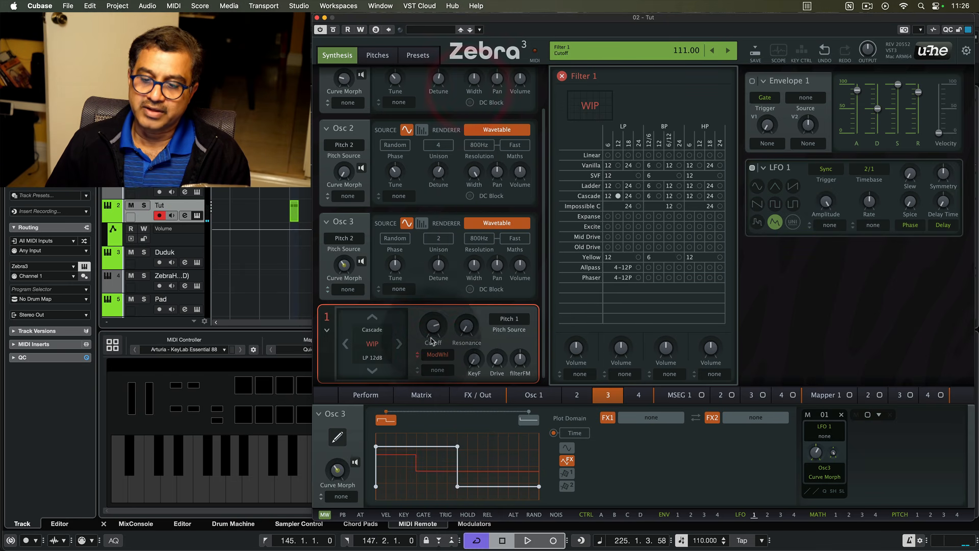
- Set the ModWhl modulation depth on Filter 1's cutoff to -40
{"action": "left_click", "coordinate": [419, 358]}
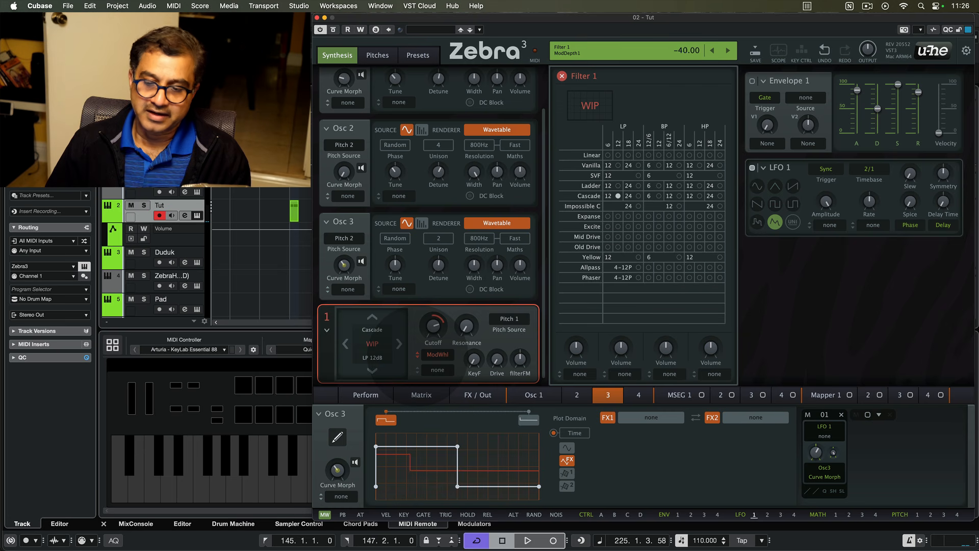
{"action": "left_click_drag", "start_coordinate": [416, 355], "coordinate": [416, 356]}
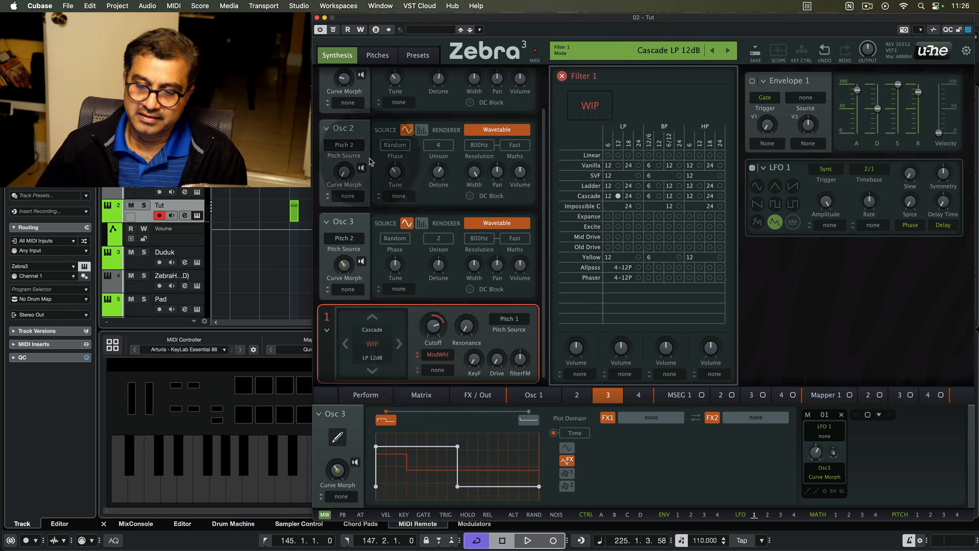
- Close the Filter 1 editor and add a reverb effect to the FX/Out chain
{"action": "left_click", "coordinate": [366, 395]}
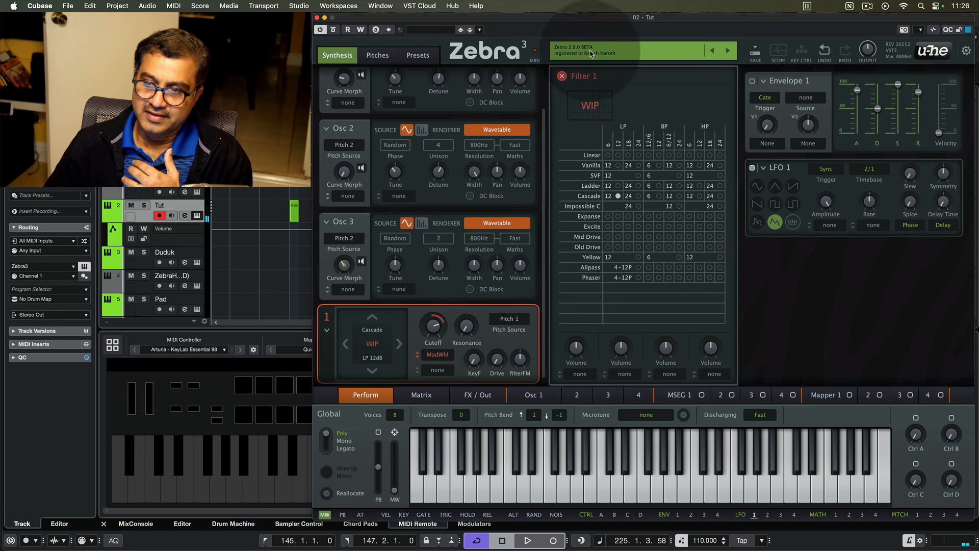
{"action": "left_click", "coordinate": [562, 76]}
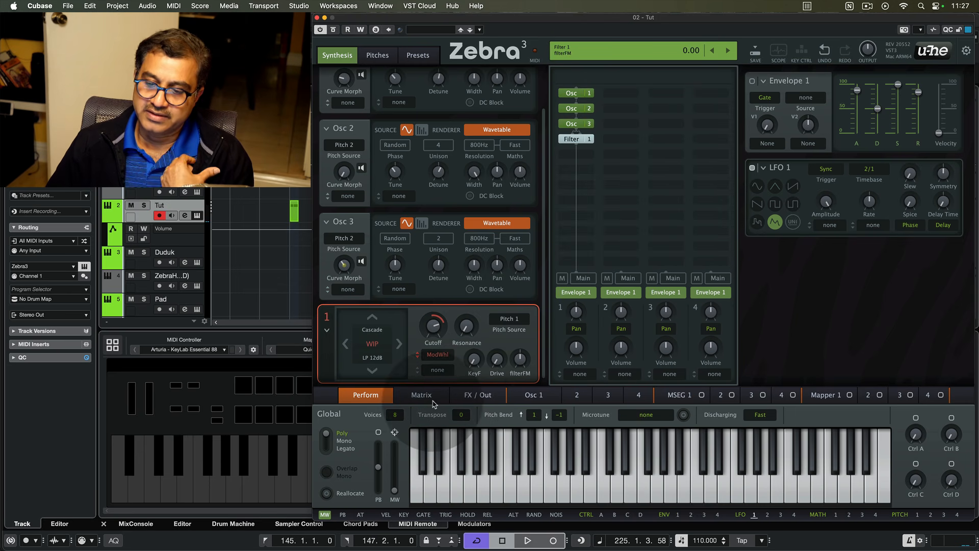
{"action": "left_click", "coordinate": [487, 396]}
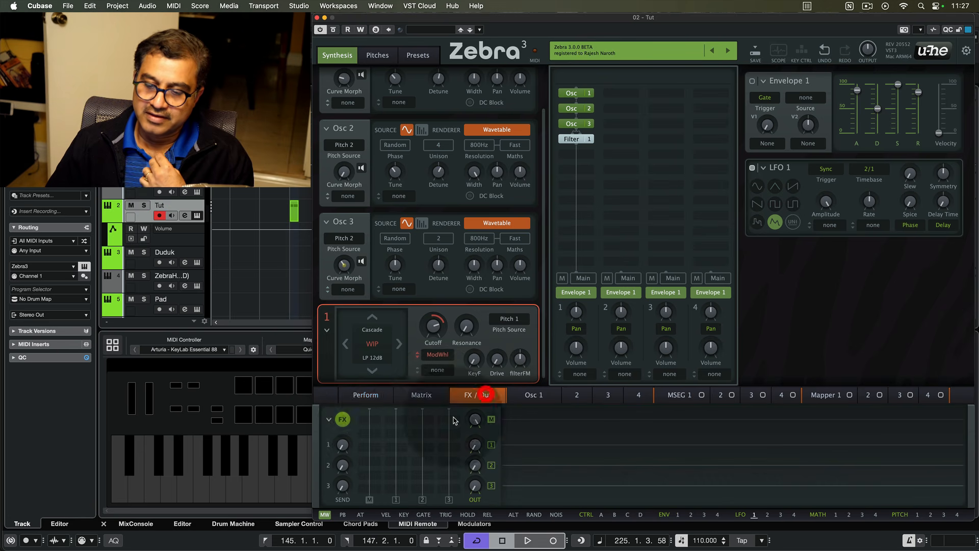
{"action": "left_click", "coordinate": [366, 422]}
{"action": "left_click", "coordinate": [393, 442]}
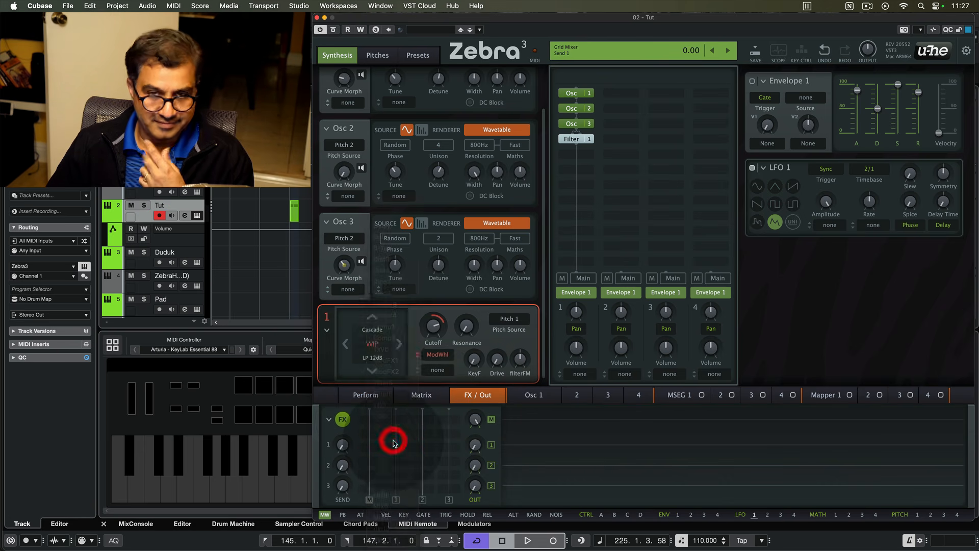
- Load the Reverb22 preset into the reverb effect
{"action": "left_click", "coordinate": [527, 421]}
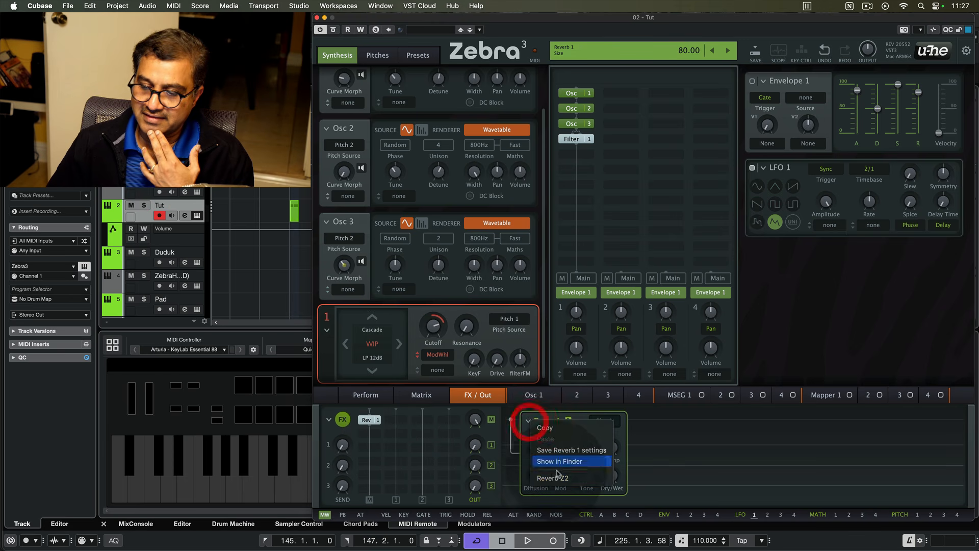
{"action": "left_click", "coordinate": [555, 476]}
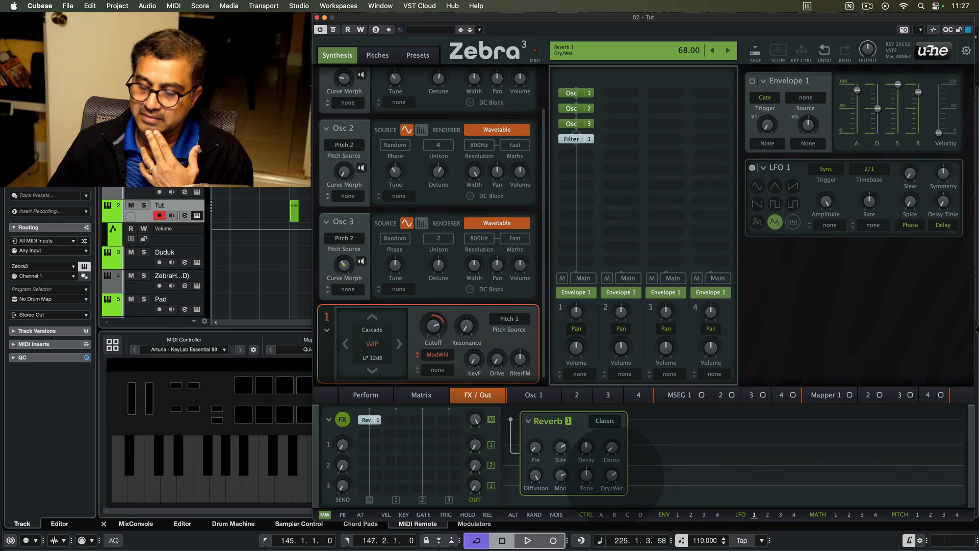
{"action": "left_click", "coordinate": [613, 475]}
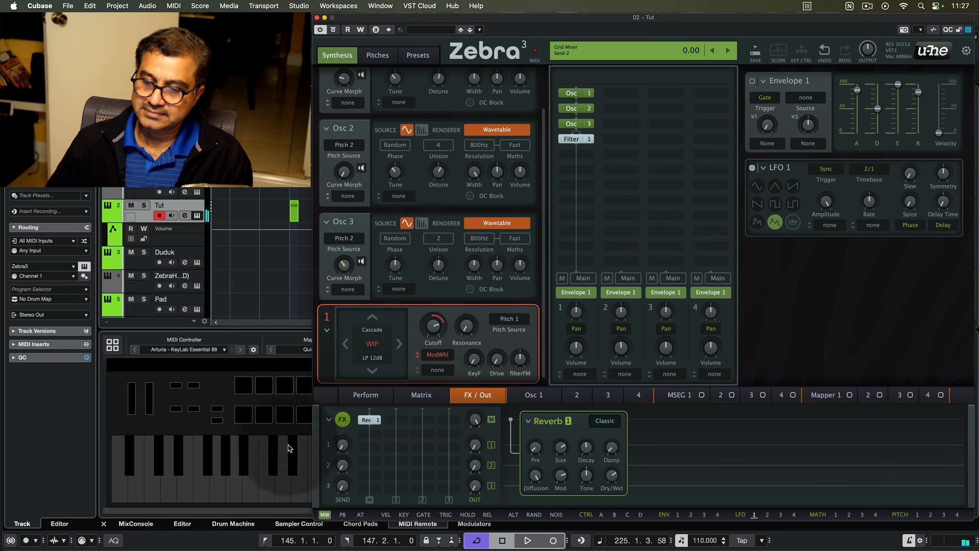
- Add a Delay effect after the reverb and set its tempo to 1/4 D
{"action": "left_click", "coordinate": [376, 435]}
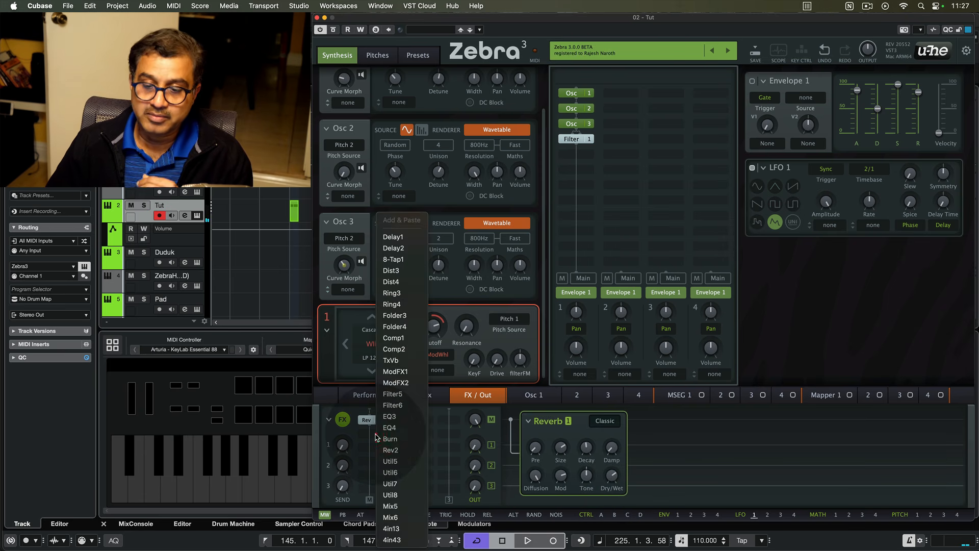
{"action": "left_click", "coordinate": [406, 238]}
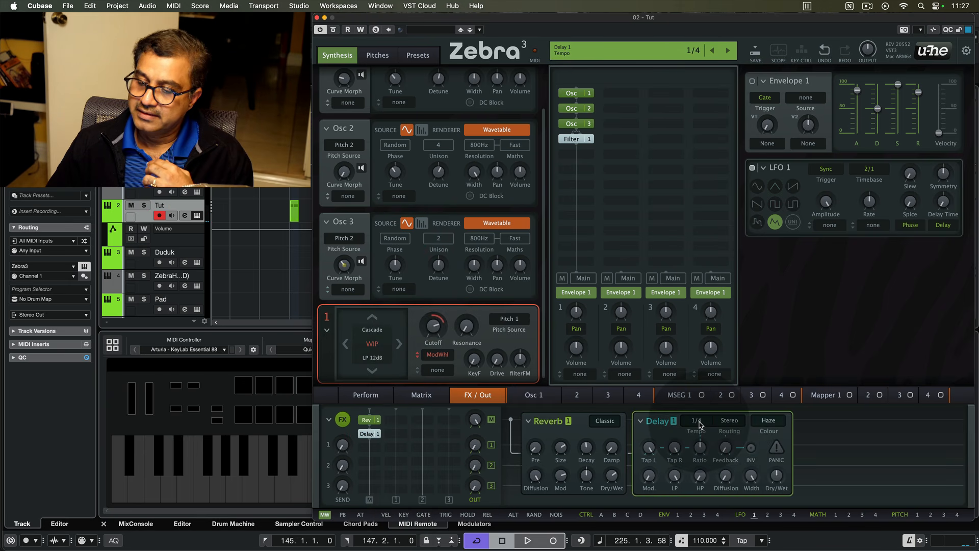
{"action": "left_click", "coordinate": [698, 421]}
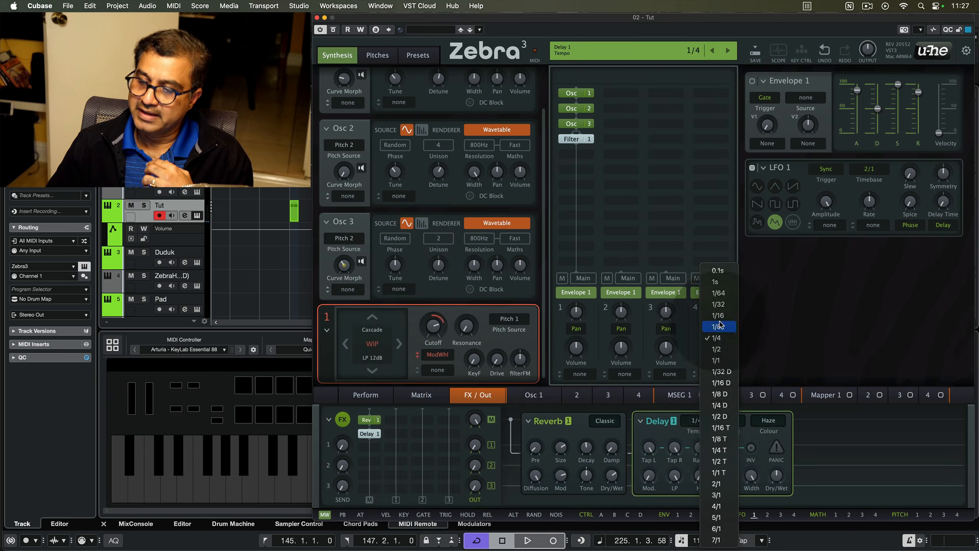
{"action": "left_click", "coordinate": [719, 406]}
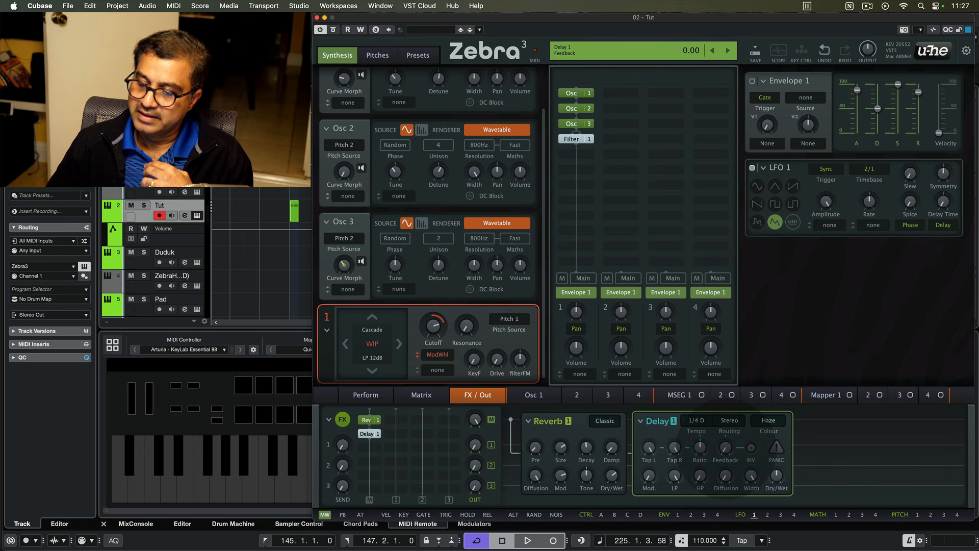
- Adjust the delay's high-pass and low-pass filter knobs to darken the repeats
{"action": "left_click_drag", "start_coordinate": [699, 481], "coordinate": [674, 474]}
{"action": "left_click", "coordinate": [699, 475]}
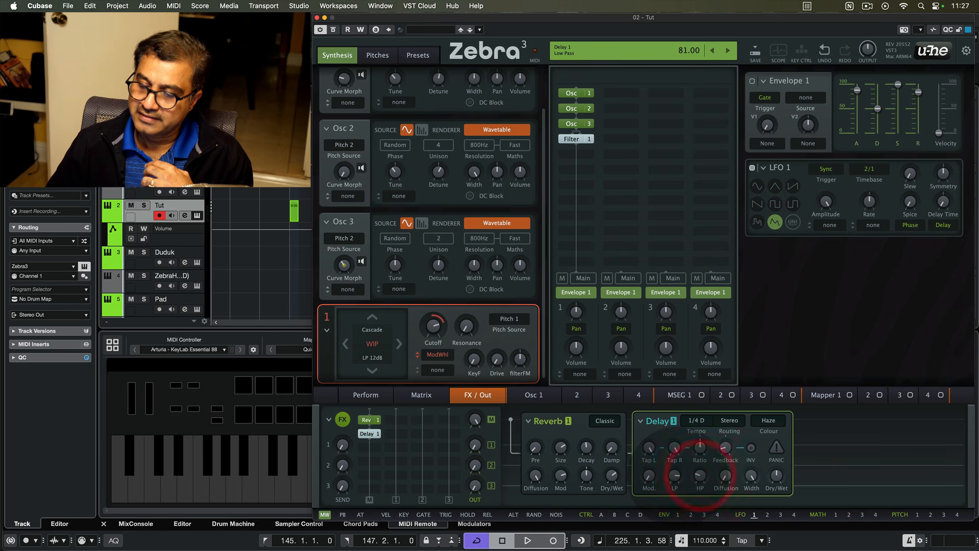
{"action": "left_click", "coordinate": [677, 476]}
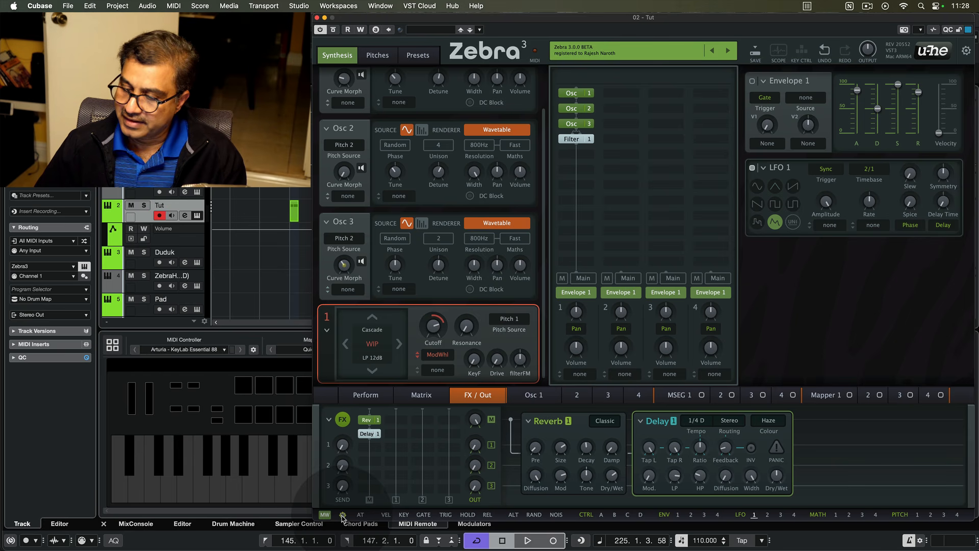
- Assign the pitch wheel to modulate Osc 1's tune and adjust its modulation depth
{"action": "mouse_move", "coordinate": [342, 518]}
{"action": "left_mouse_down"}
{"action": "mouse_move", "coordinate": [361, 299]}
{"action": "mouse_move", "coordinate": [408, 171]}
{"action": "mouse_move", "coordinate": [409, 131]}
{"action": "mouse_move", "coordinate": [412, 142]}
{"action": "mouse_move", "coordinate": [395, 92]}
{"action": "mouse_move", "coordinate": [437, 81]}
{"action": "mouse_move", "coordinate": [352, 276]}
{"action": "mouse_move", "coordinate": [355, 533]}
{"action": "mouse_move", "coordinate": [340, 516]}
{"action": "left_mouse_up"}
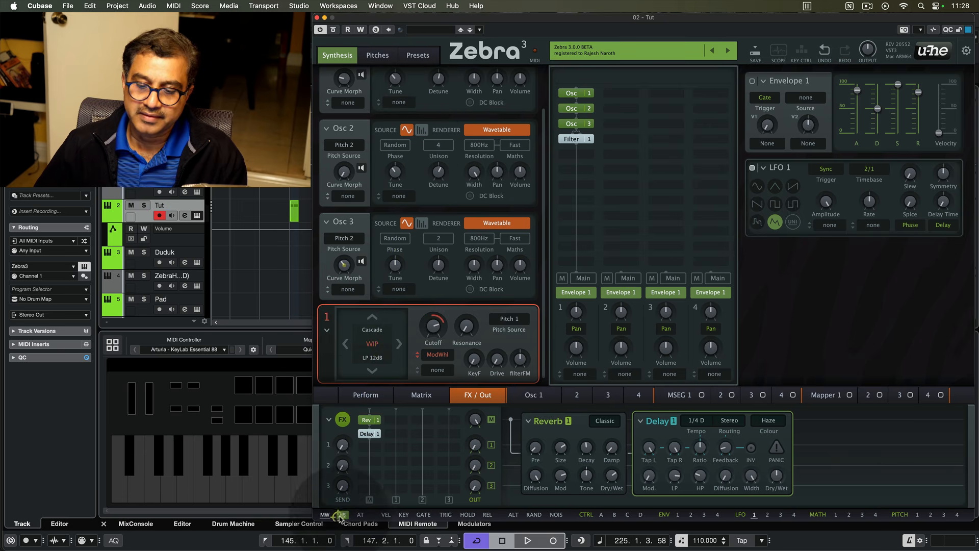
{"action": "scroll", "coordinate": [545, 210], "scroll_direction": "up", "scroll_amount": 2}
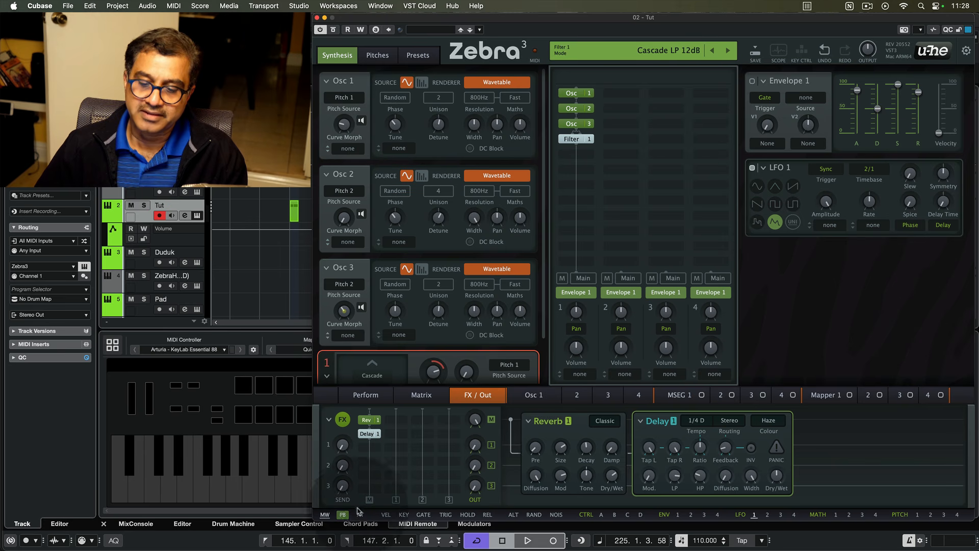
{"action": "left_click_drag", "start_coordinate": [343, 515], "coordinate": [396, 148]}
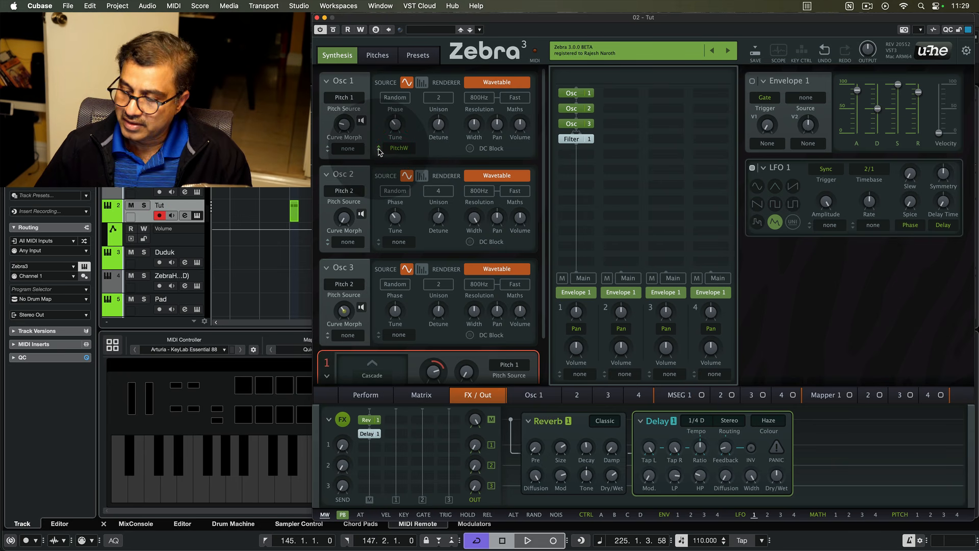
{"action": "left_click_drag", "start_coordinate": [378, 149], "coordinate": [378, 150]}
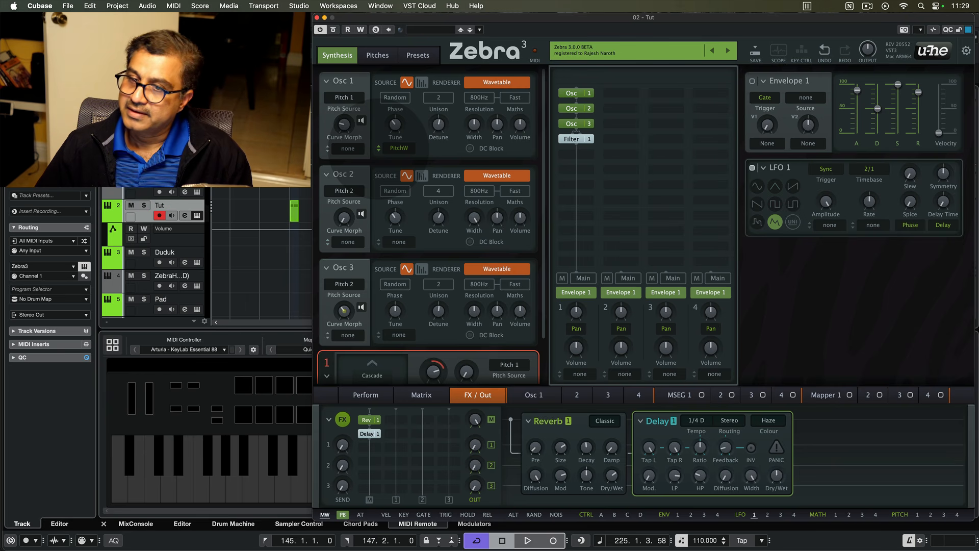
{"action": "left_click_drag", "start_coordinate": [378, 149], "coordinate": [379, 150]}
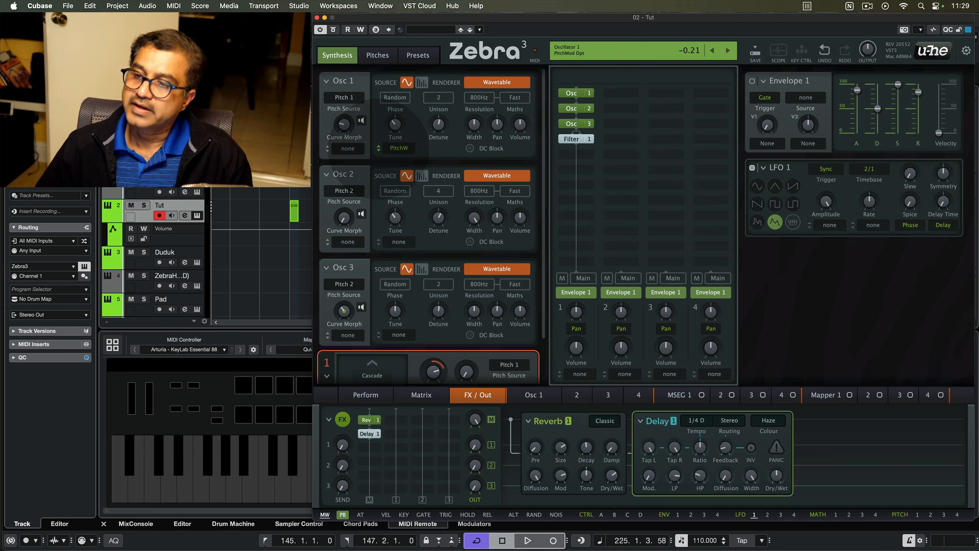
{"action": "left_click_drag", "start_coordinate": [379, 149], "coordinate": [379, 139]}
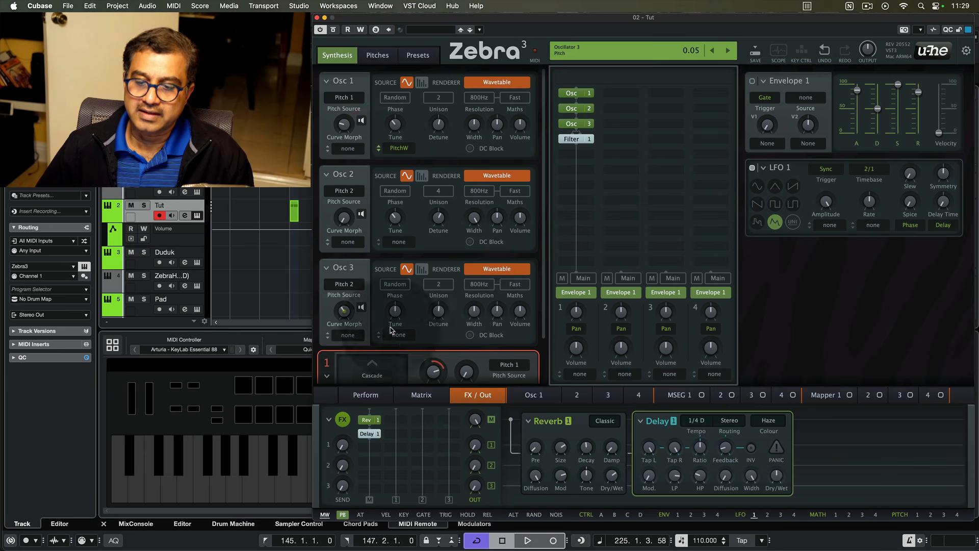
{"action": "mouse_move", "coordinate": [343, 515]}
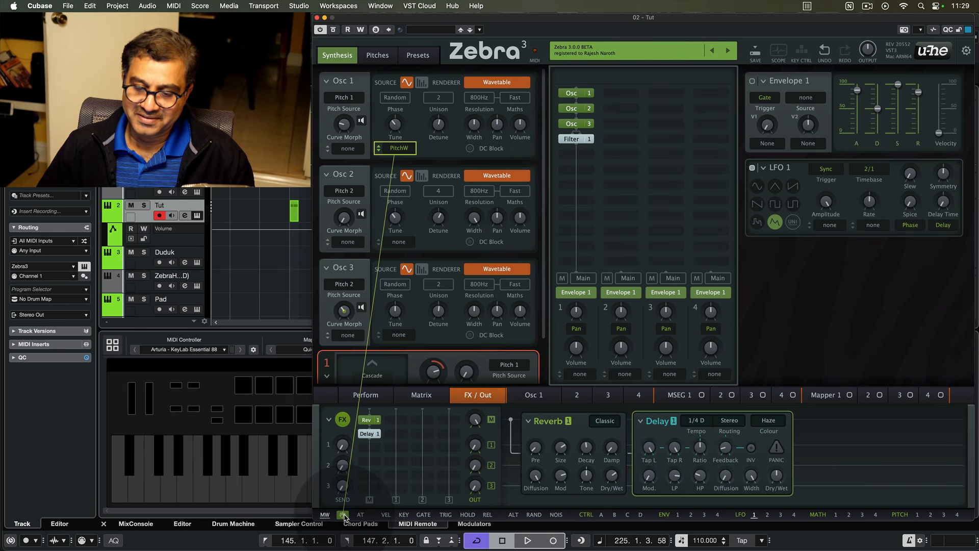
{"action": "left_click_drag", "start_coordinate": [344, 516], "coordinate": [396, 311]}
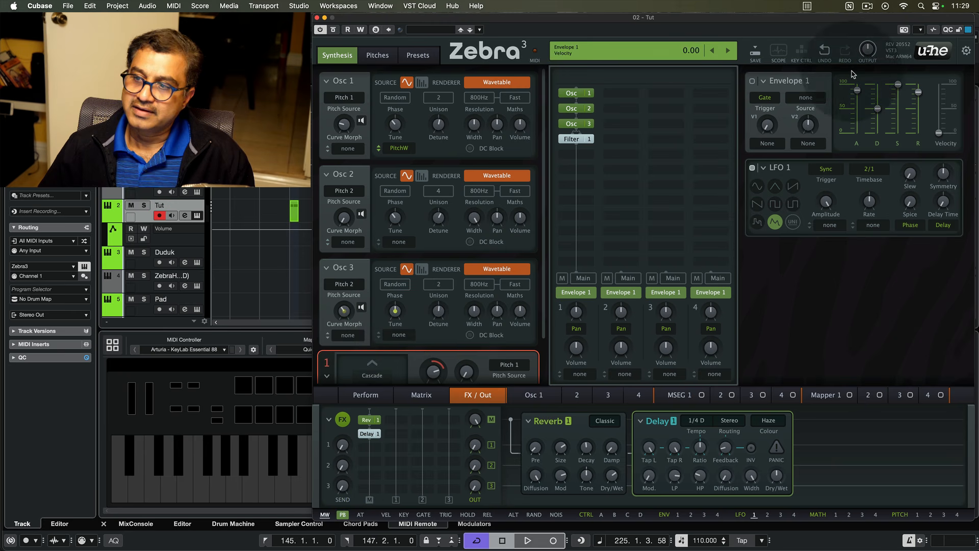
{"action": "left_click", "coordinate": [825, 51]}
- Set PitchW as Osc 3's tune modulation source with a depth of 0.65
{"action": "left_click", "coordinate": [398, 334]}
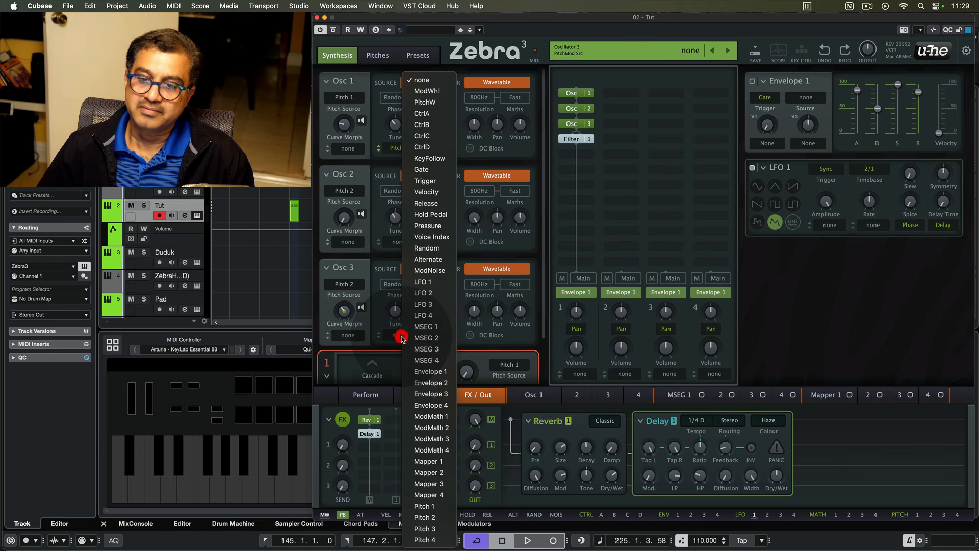
{"action": "left_click", "coordinate": [433, 102]}
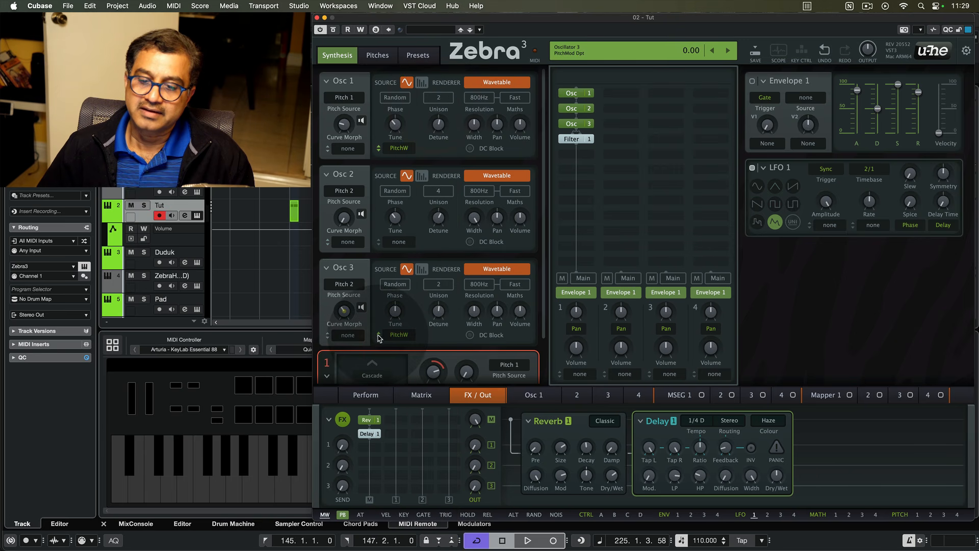
{"action": "left_click", "coordinate": [378, 335]}
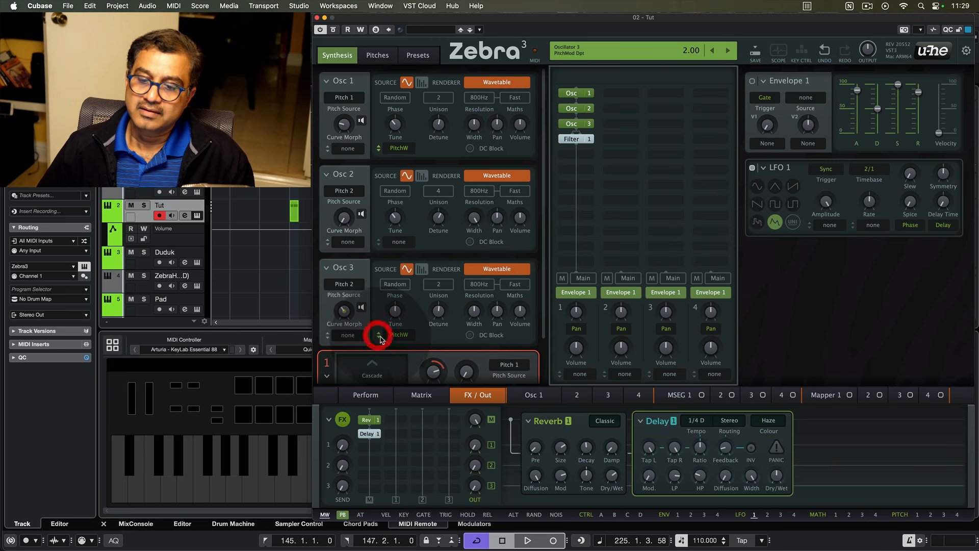
{"action": "double_click", "coordinate": [378, 335]}
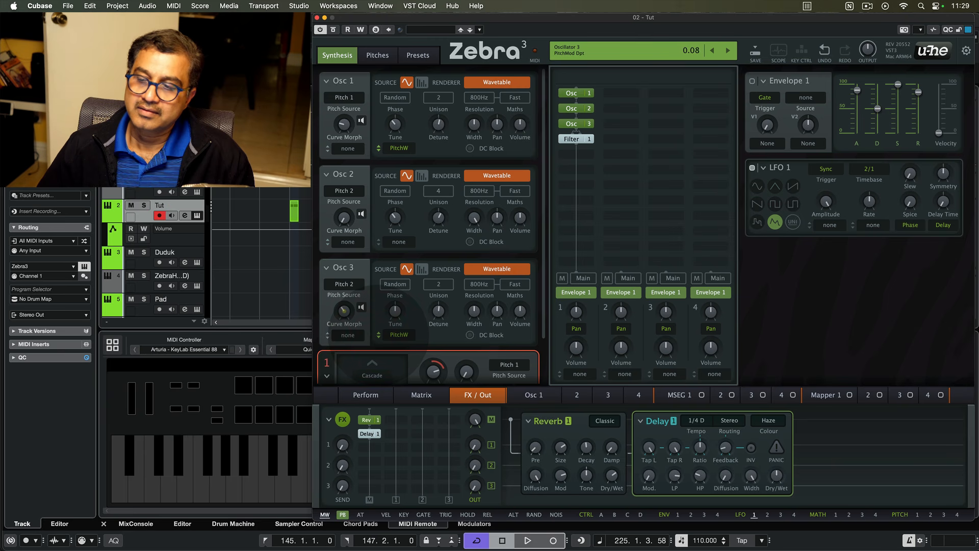
{"action": "left_click_drag", "start_coordinate": [379, 335], "coordinate": [378, 308]}
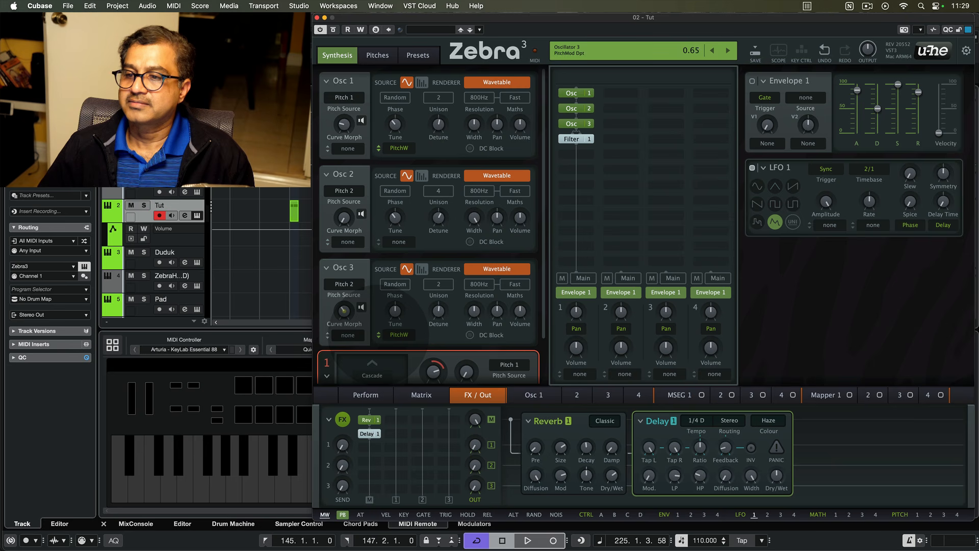
{"action": "left_click_drag", "start_coordinate": [379, 314], "coordinate": [378, 314]}
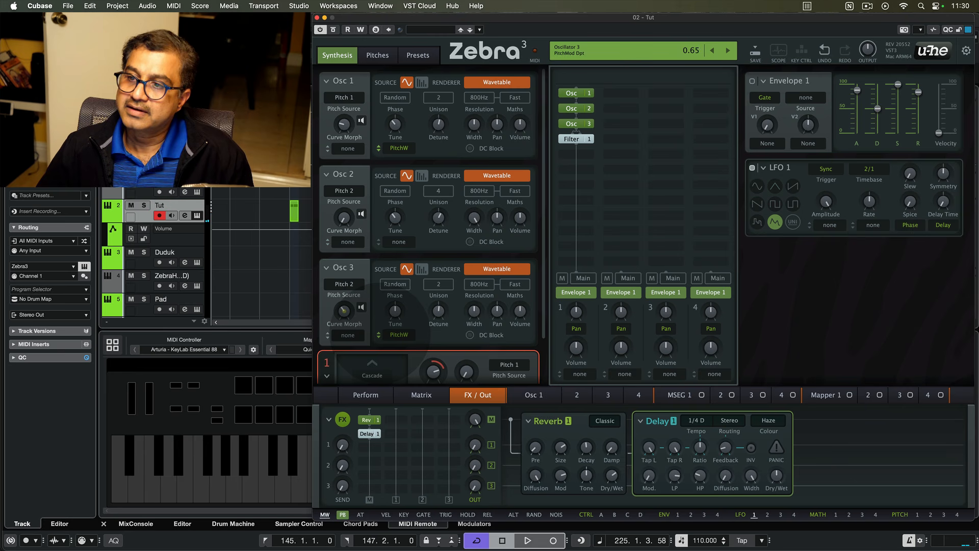
{"action": "left_click", "coordinate": [381, 335]}
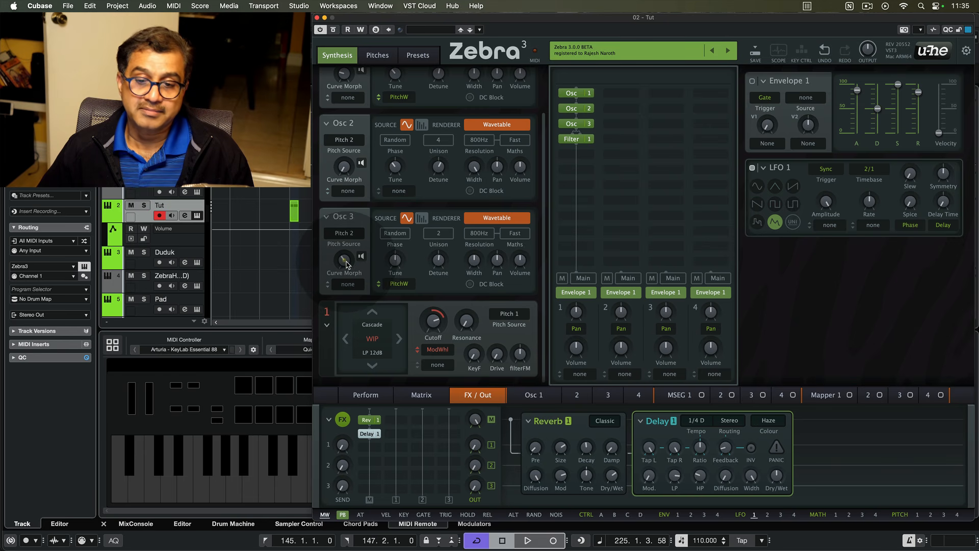
- Inspect the LFO 1 modulation assigned to Osc 3's Curve Morph and its target options in the modulation source bar
{"action": "right_click", "coordinate": [346, 263]}
{"action": "mouse_move", "coordinate": [375, 270]}
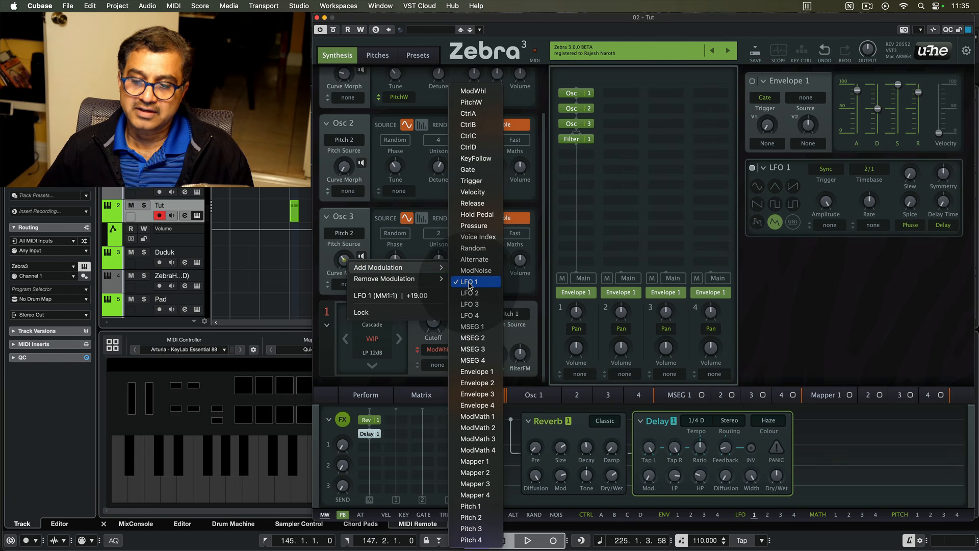
{"action": "left_click", "coordinate": [361, 299]}
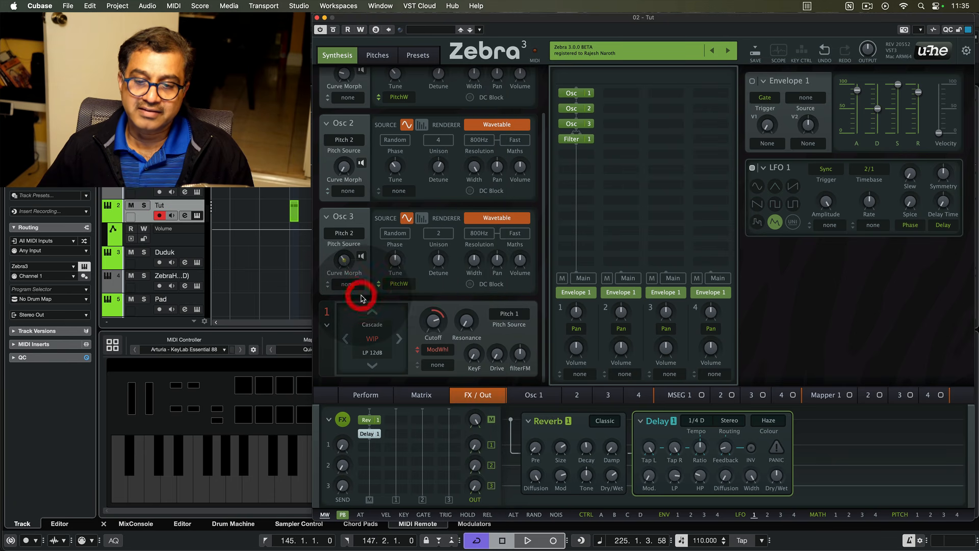
{"action": "right_click", "coordinate": [345, 260]}
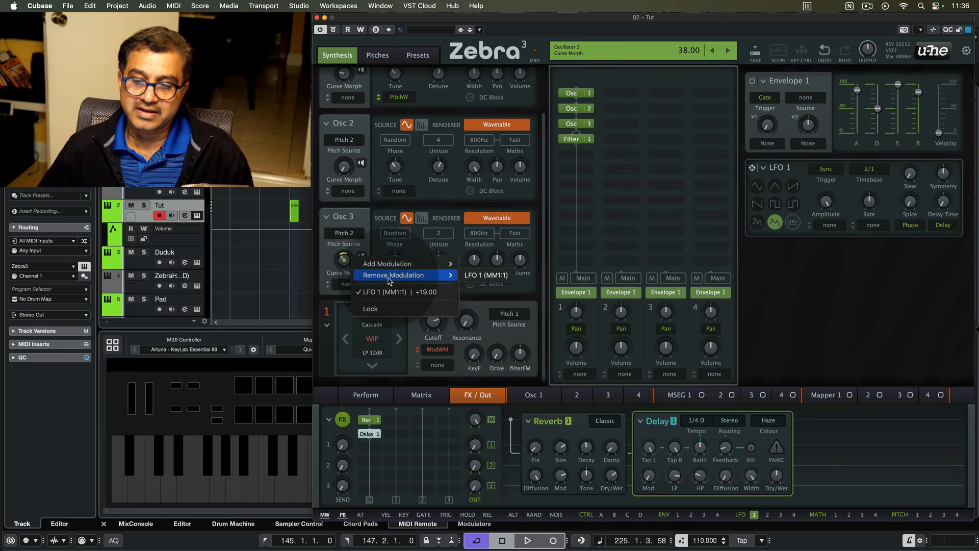
{"action": "left_click", "coordinate": [328, 264]}
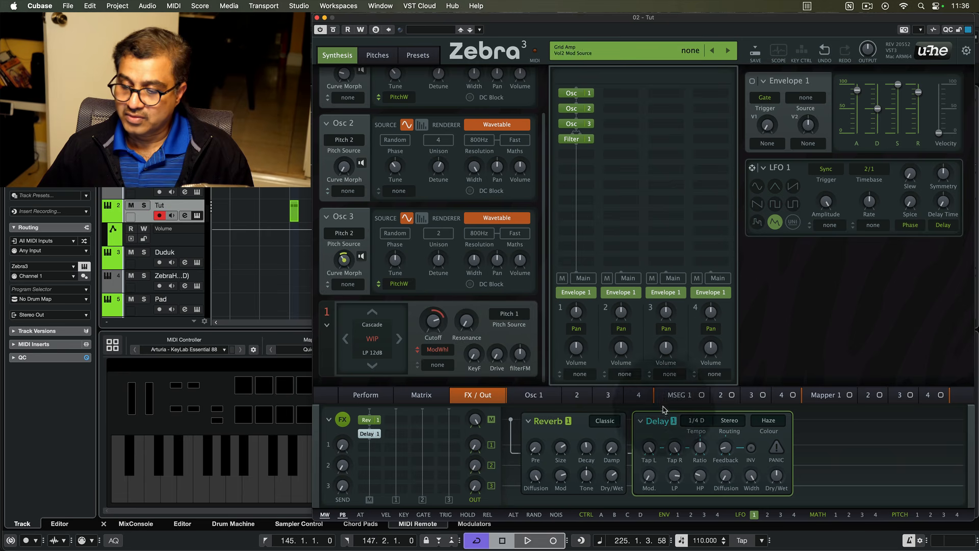
{"action": "mouse_move", "coordinate": [754, 515]}
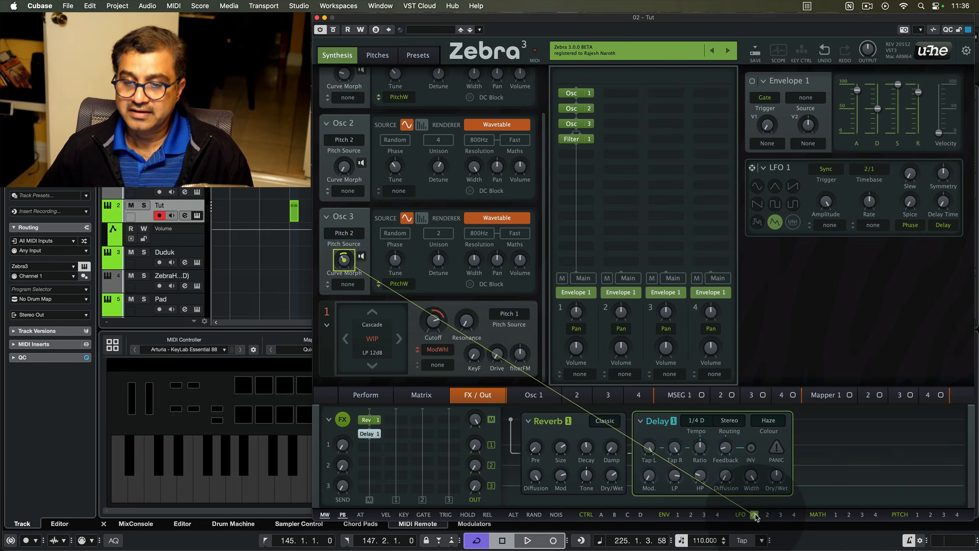
{"action": "right_click", "coordinate": [755, 515]}
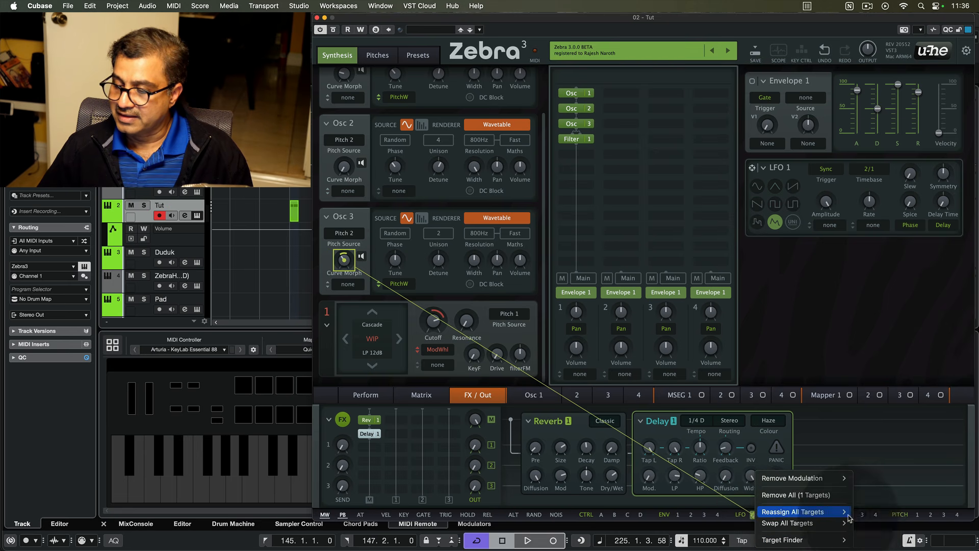
{"action": "mouse_move", "coordinate": [833, 538]}
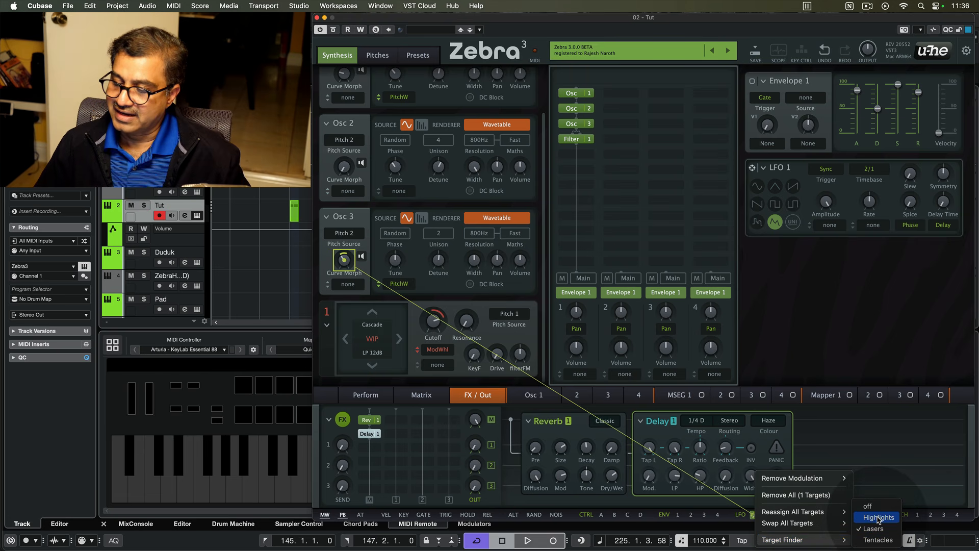
{"action": "left_click", "coordinate": [708, 512]}
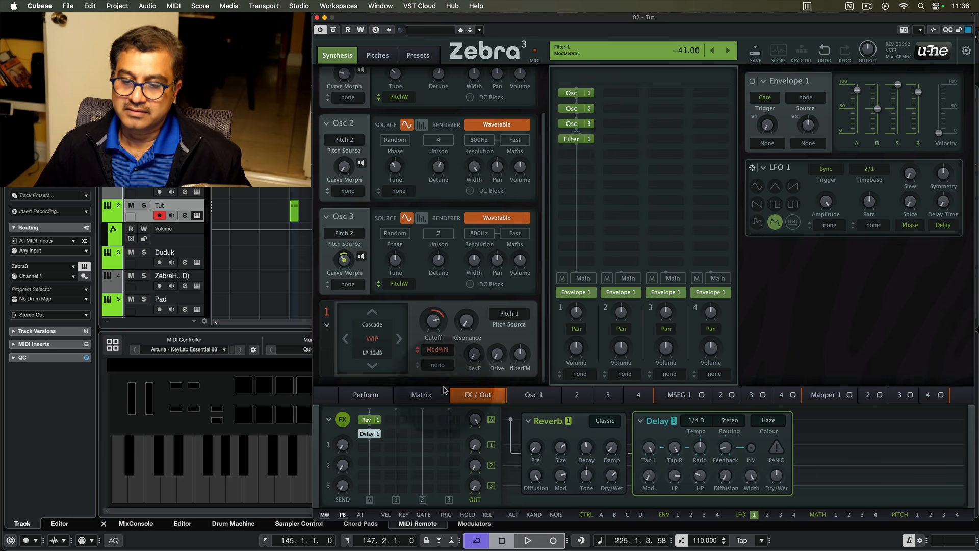
- Insert a Distortion module after the filter in Osc 3's grid slot, keeping the Wedge type
{"action": "left_click", "coordinate": [581, 155]}
{"action": "left_click", "coordinate": [758, 292]}
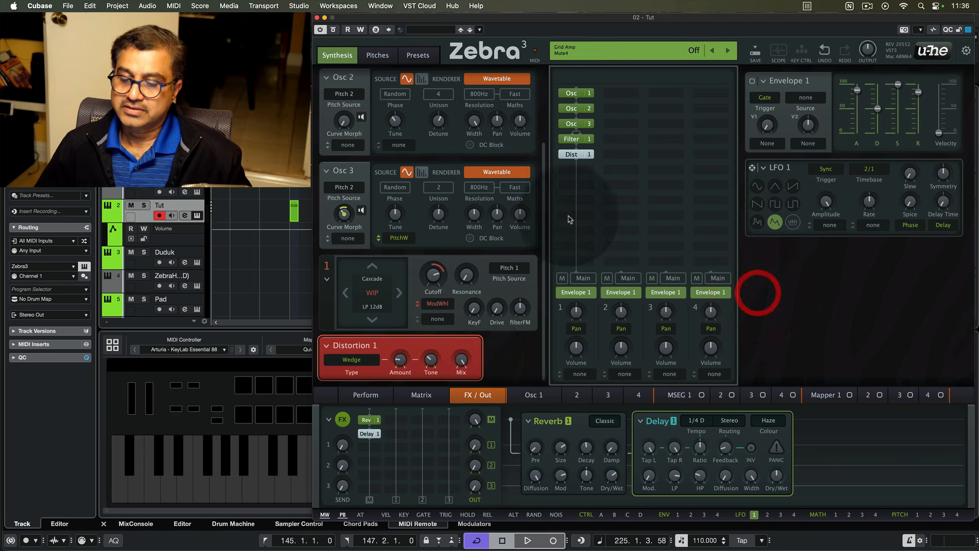
{"action": "left_click", "coordinate": [360, 363]}
{"action": "left_click", "coordinate": [380, 412]}
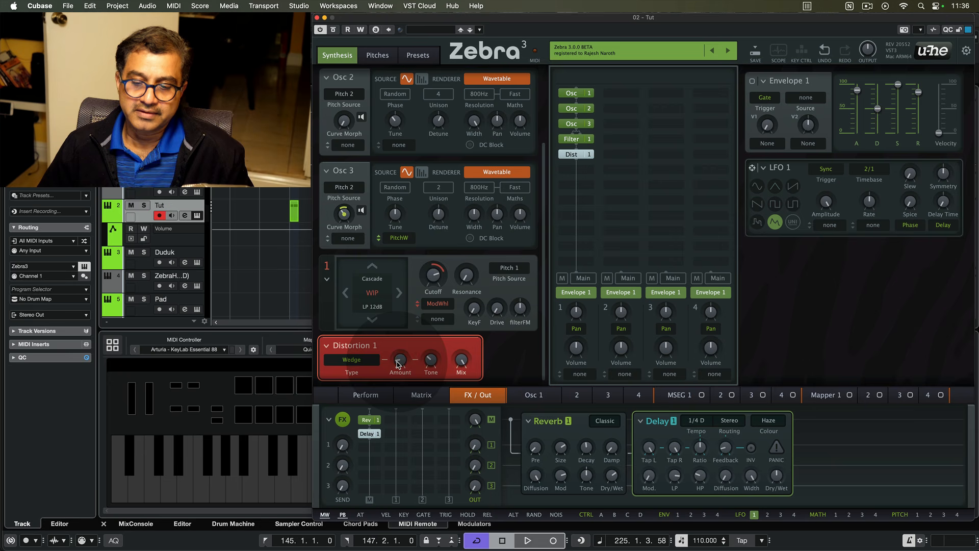
- Set the distortion Amount to about 10 and browse the distortion type options
{"action": "left_click_drag", "start_coordinate": [398, 362], "coordinate": [400, 372]}
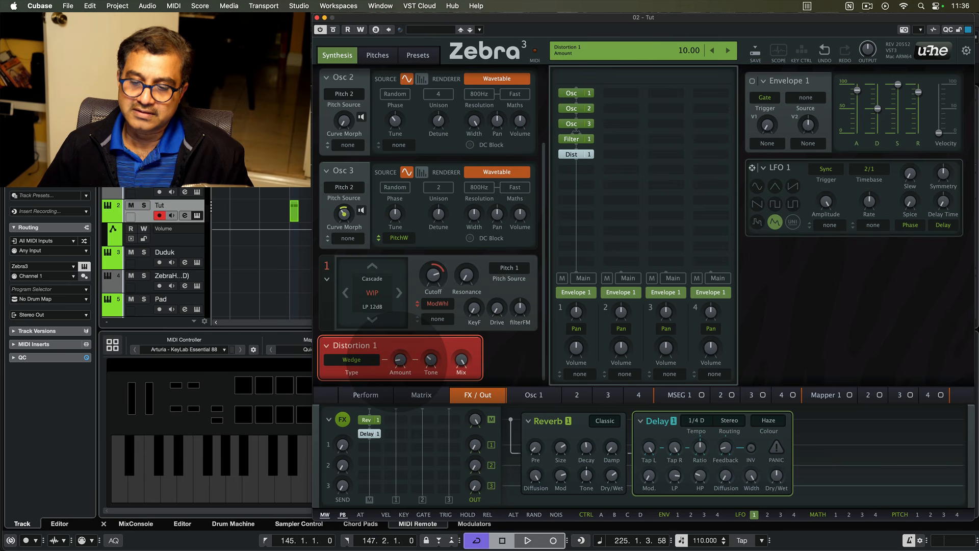
{"action": "mouse_move", "coordinate": [400, 360]}
{"action": "left_mouse_down"}
{"action": "mouse_move", "coordinate": [401, 373]}
{"action": "mouse_move", "coordinate": [401, 357]}
{"action": "left_mouse_up"}
{"action": "left_click", "coordinate": [358, 360]}
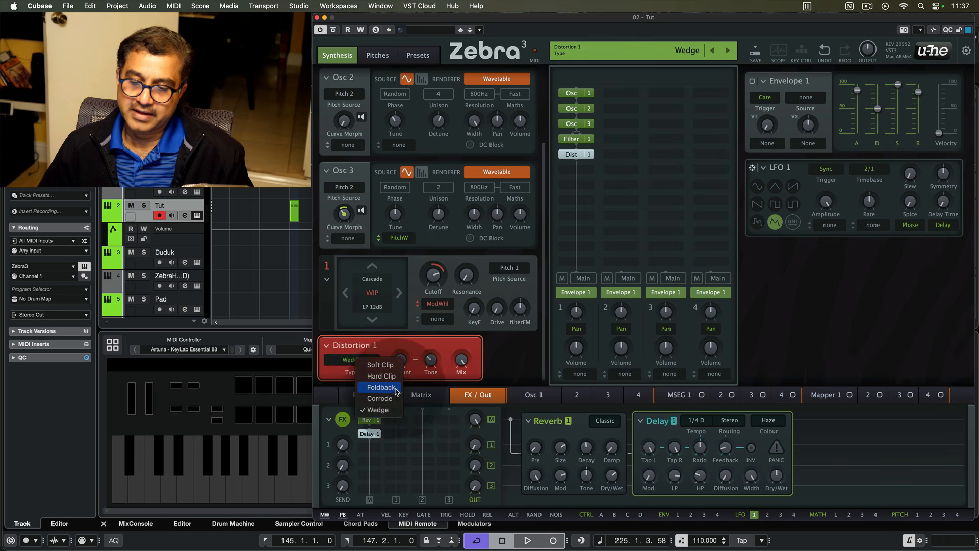
{"action": "left_click", "coordinate": [342, 374]}
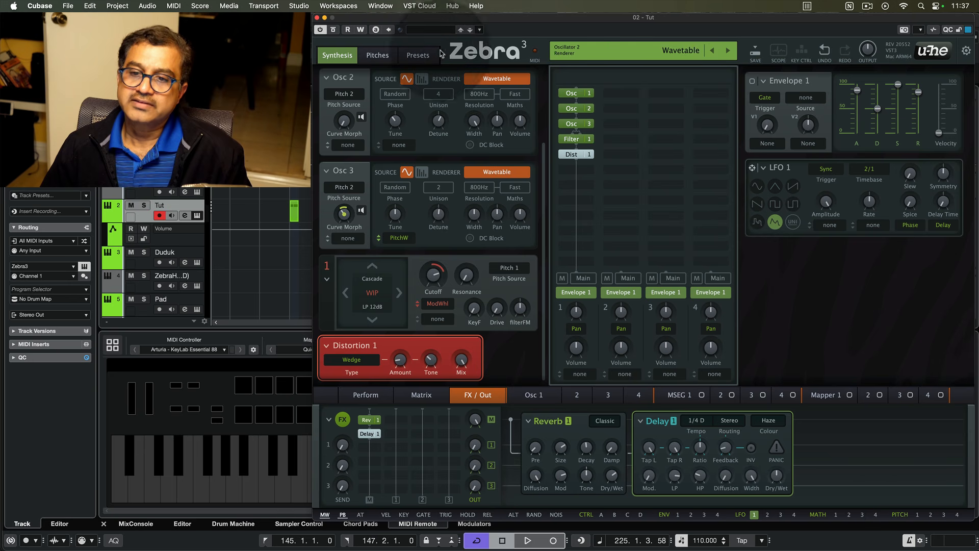
- Open the preset browser and load the Massive Drone preset
{"action": "left_click", "coordinate": [423, 55]}
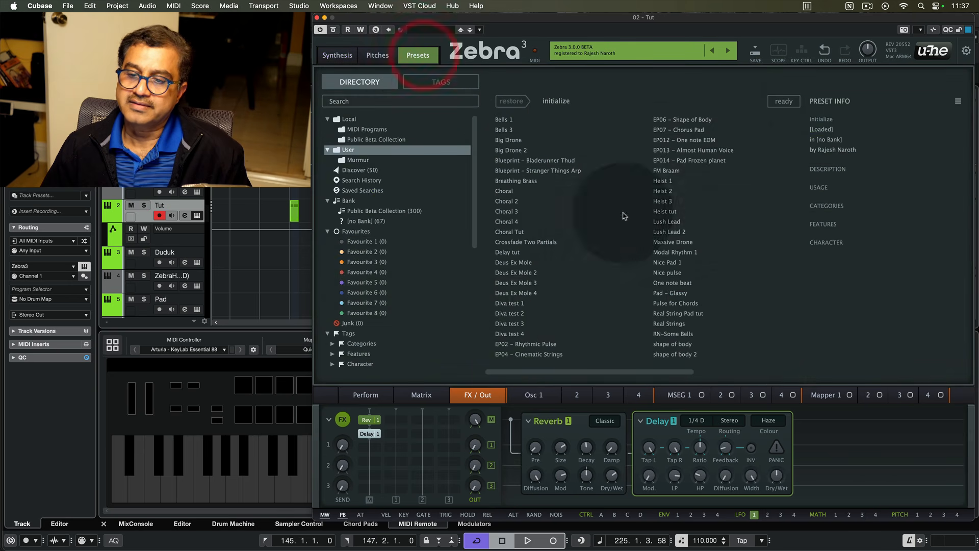
{"action": "double_click", "coordinate": [670, 243]}
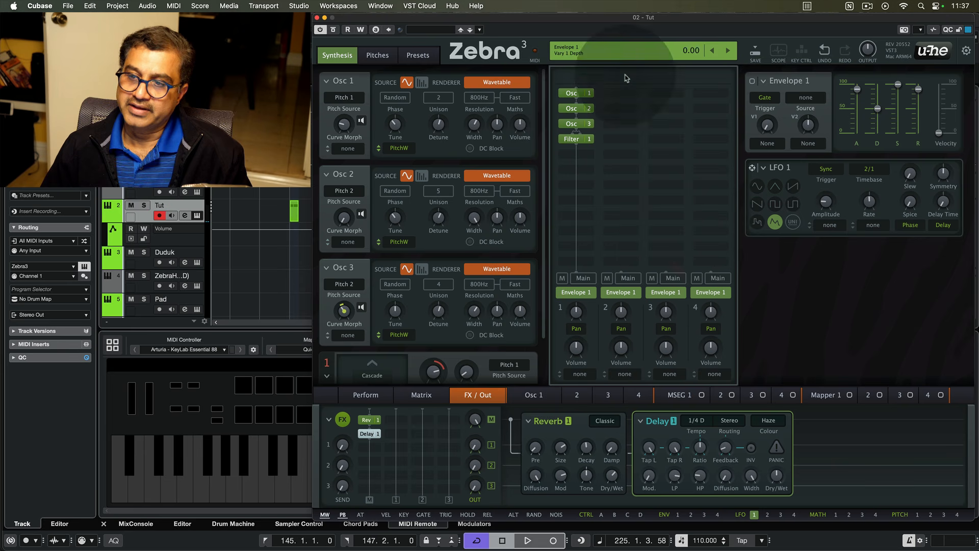